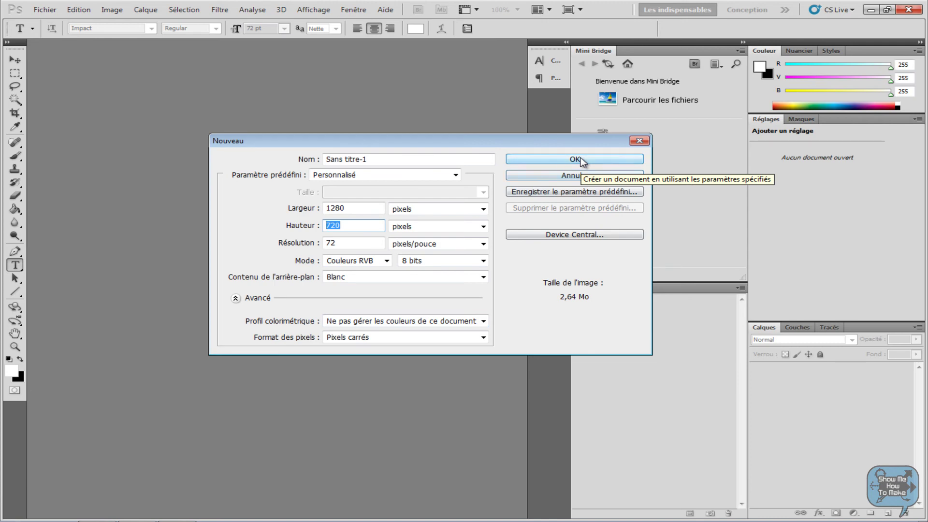
Step: Create the 1280 × 720 pixel RGB document with a white background, and convert the background into a regular layer
left_click(580, 159)
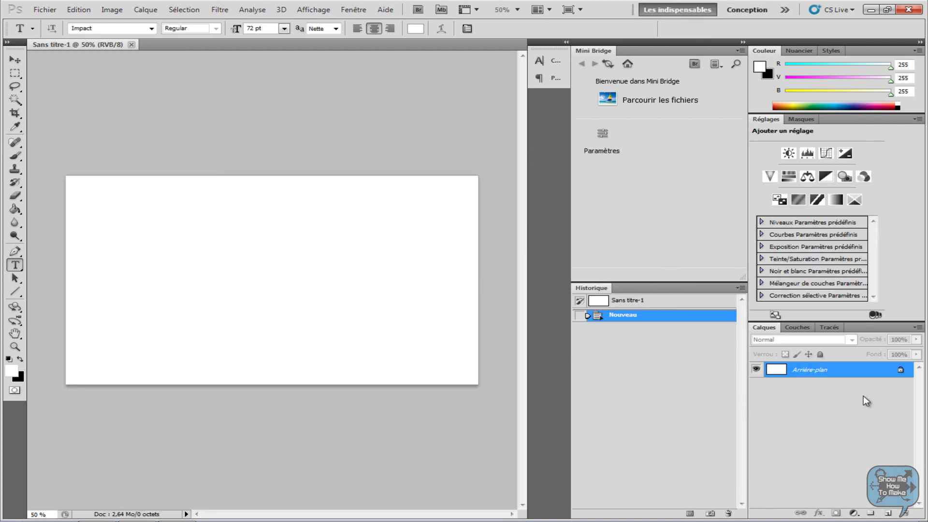
double_click(848, 375)
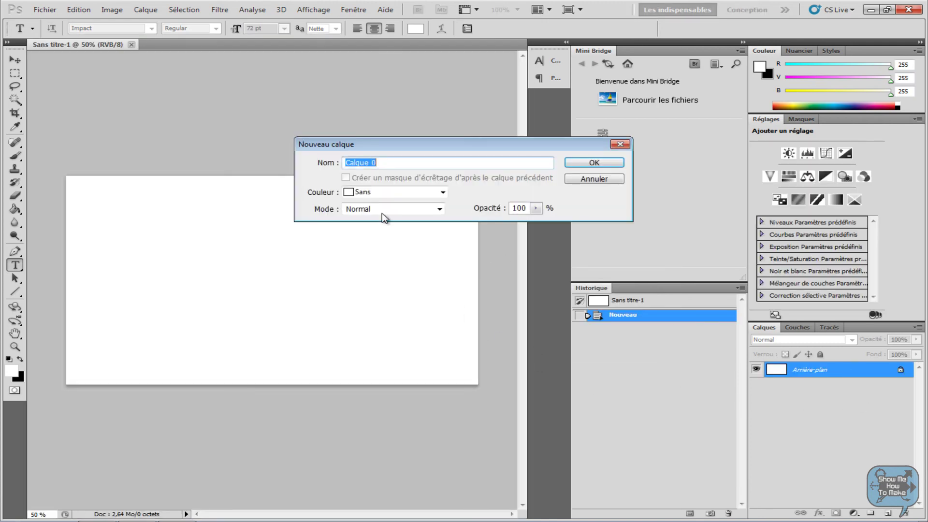
left_click(601, 162)
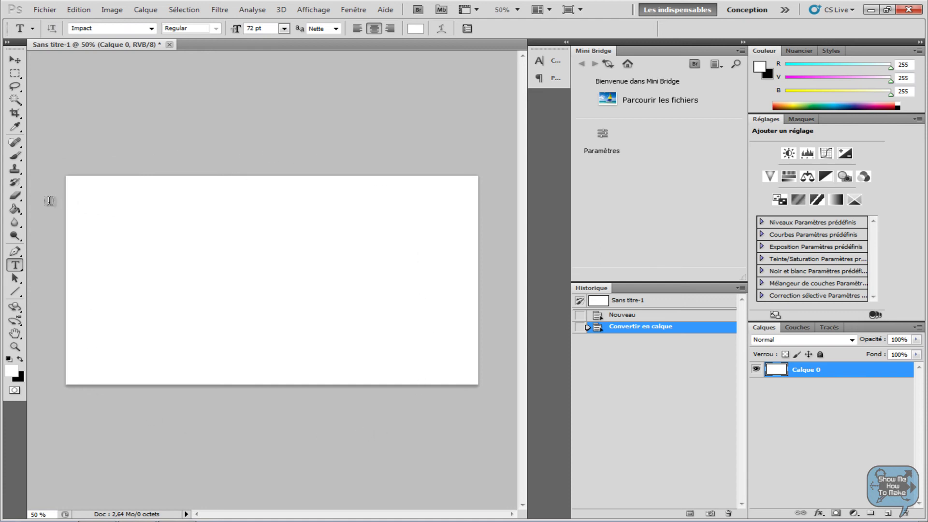
Step: Fill the layer with black using the Paint Bucket
left_click(15, 209)
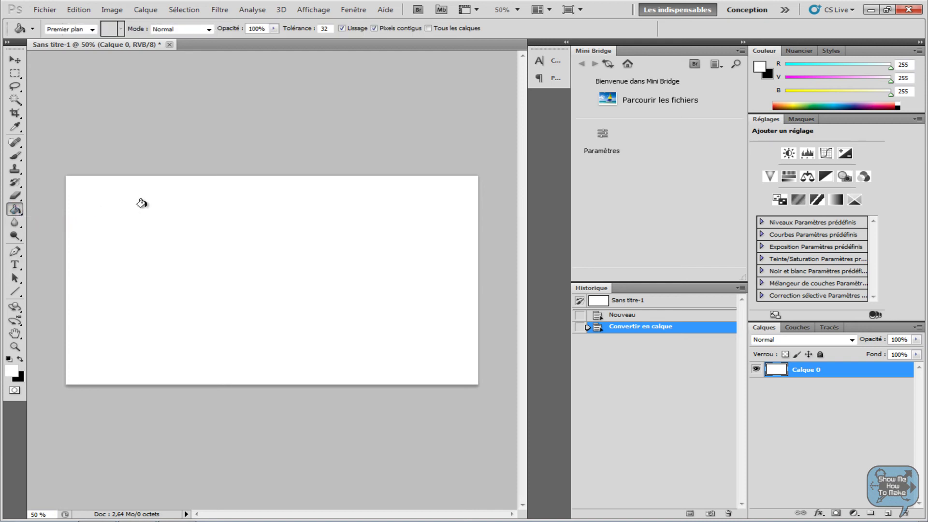
left_click(19, 358)
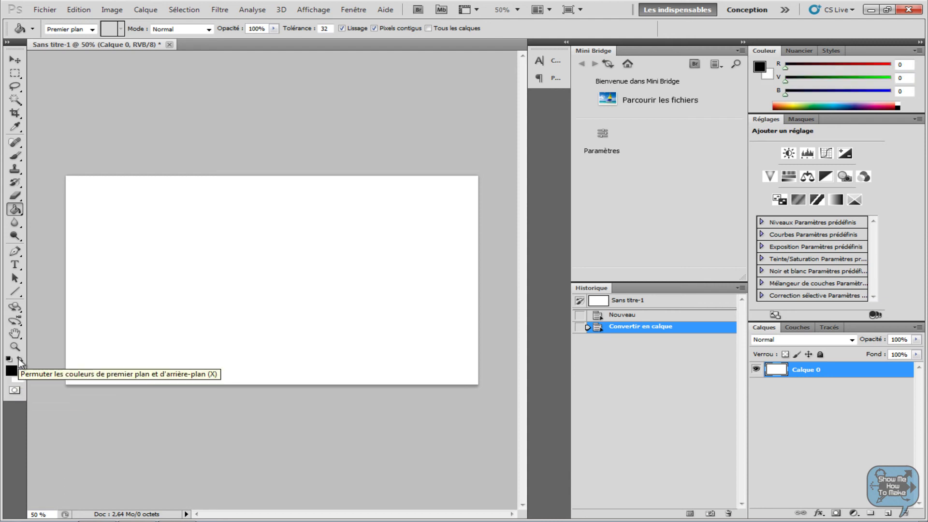
left_click(208, 260)
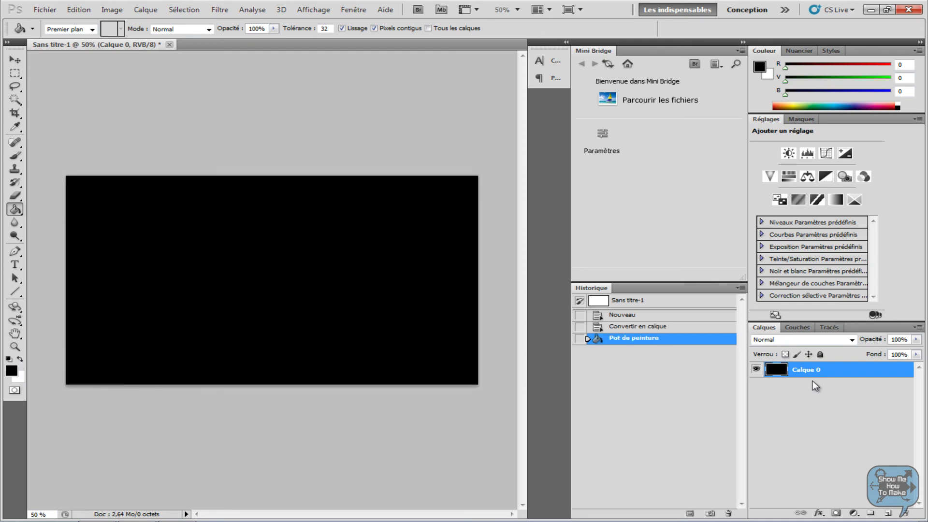
Step: Add the white text "Show Me How To Make" in Impact 72 pt across the middle of the black canvas
left_click(15, 265)
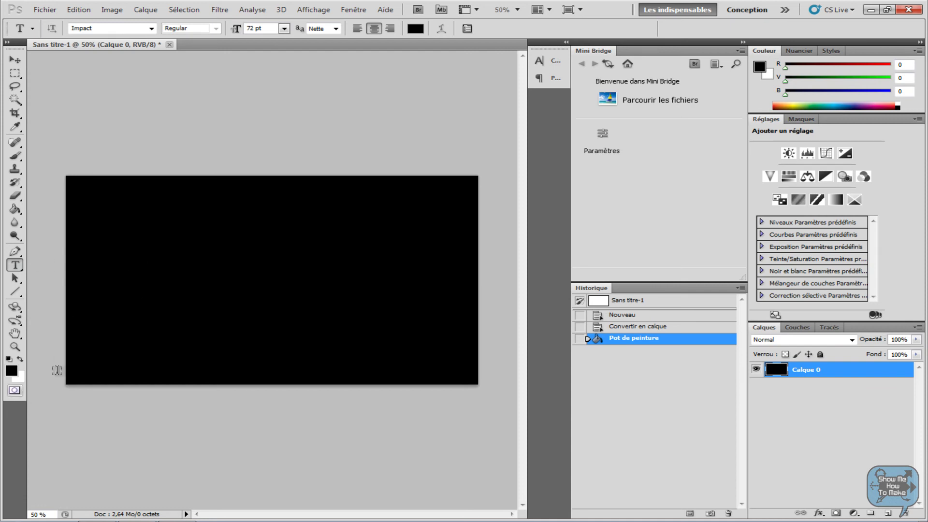
left_click(20, 359)
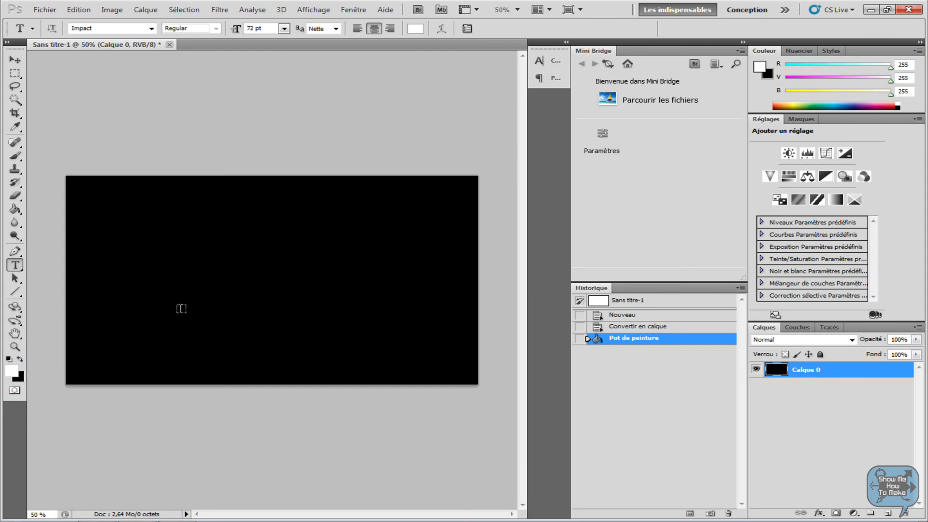
left_click(152, 284)
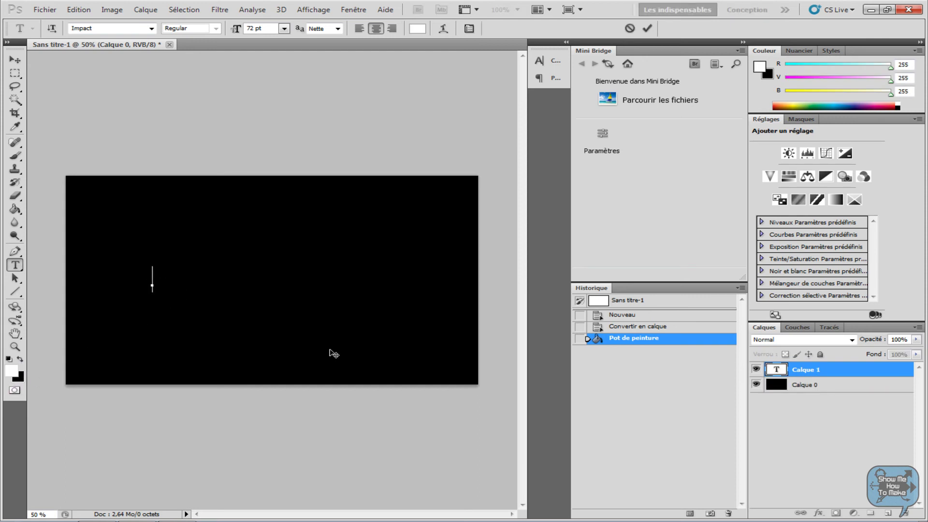
type("Show Mez H")
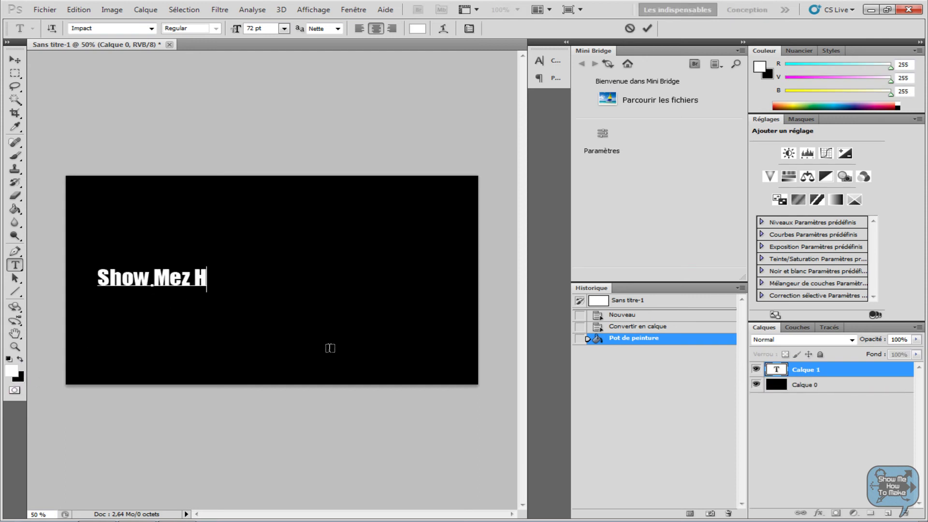
key("BackSpace")
key("BackSpace")
key("BackSpace")
type("How T")
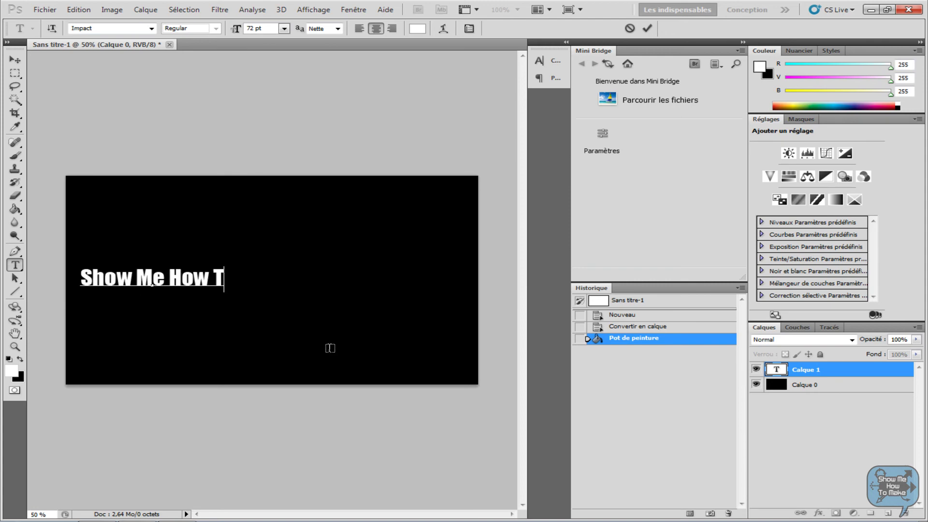
type("o Make")
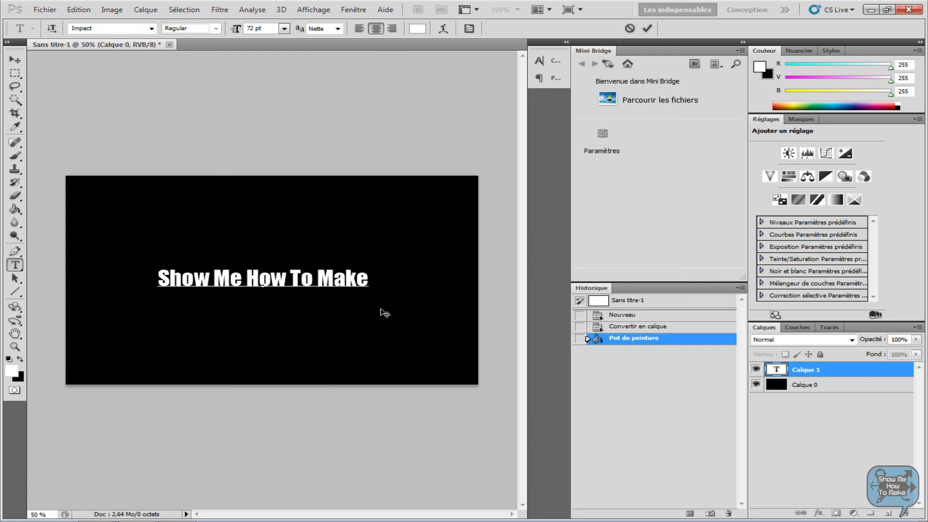
key("ctrl+Return")
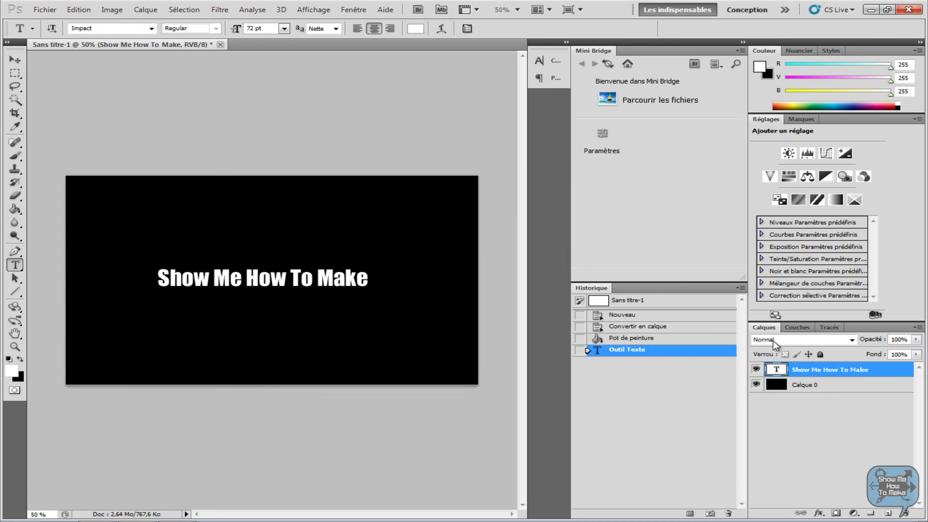
Step: Duplicate the text layer, hide the copy and select the original text layer
right_click(845, 376)
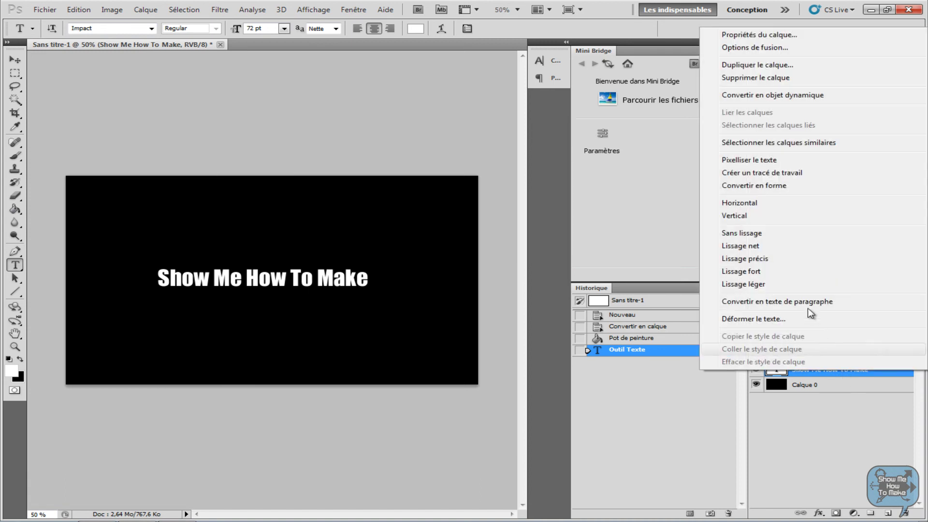
left_click(788, 66)
left_click(587, 155)
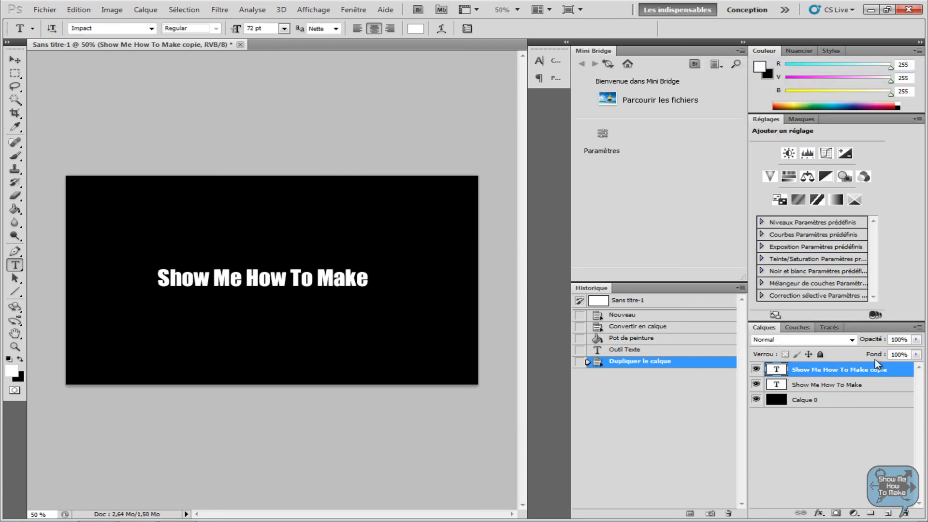
left_click(756, 370)
left_click(842, 387)
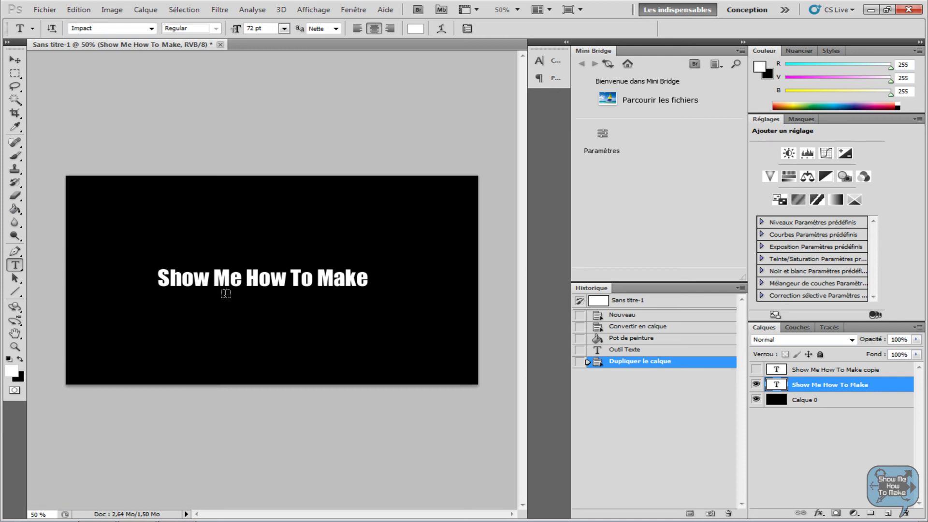
Step: Rasterize the original text layer and apply the Soufflerie (Wind) filter to it with the Soufflerie effect coming from Droite
left_click(219, 10)
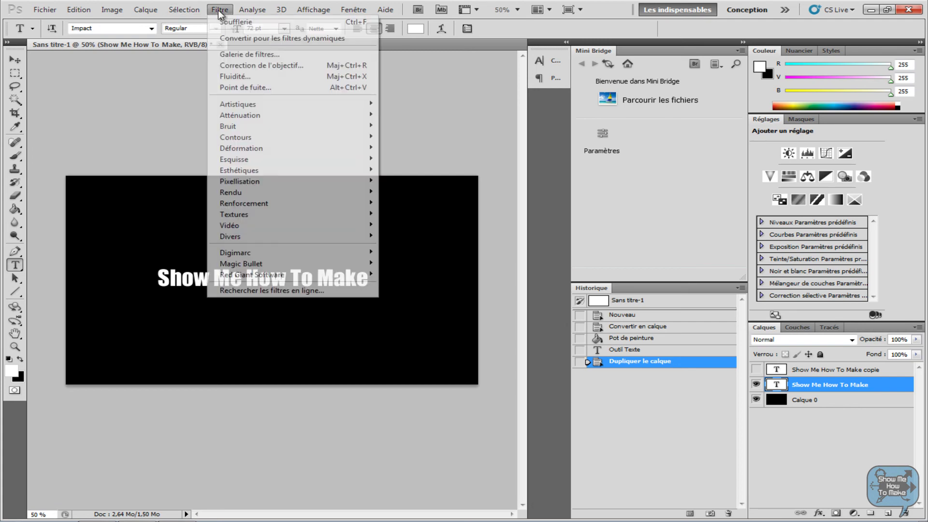
mouse_move(280, 175)
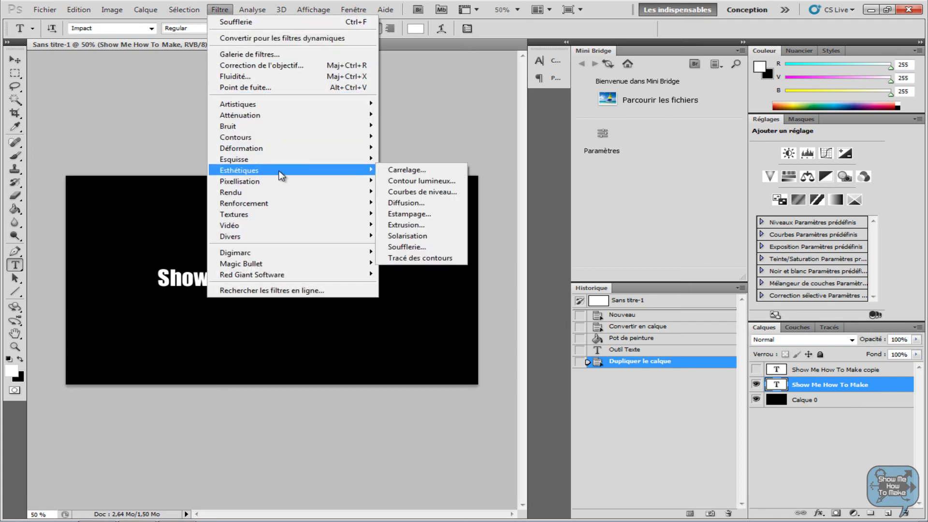
left_click(423, 247)
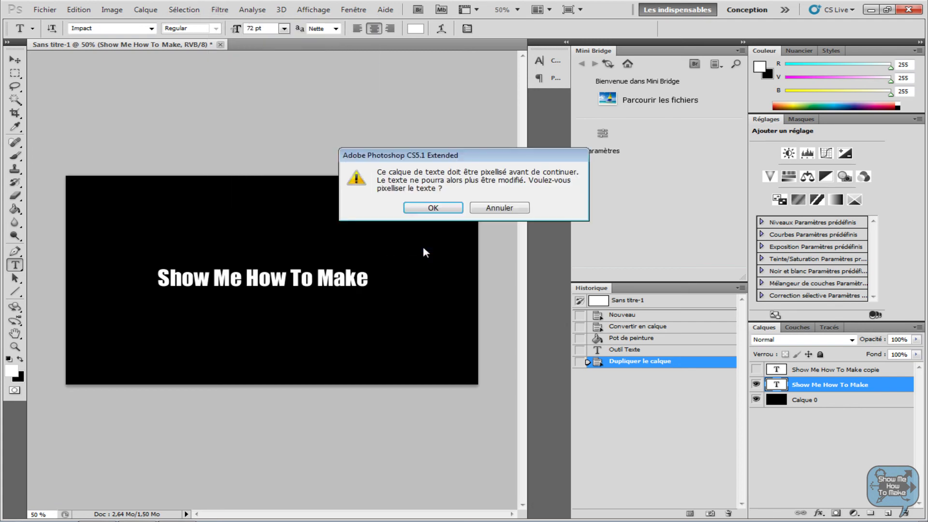
left_click(433, 208)
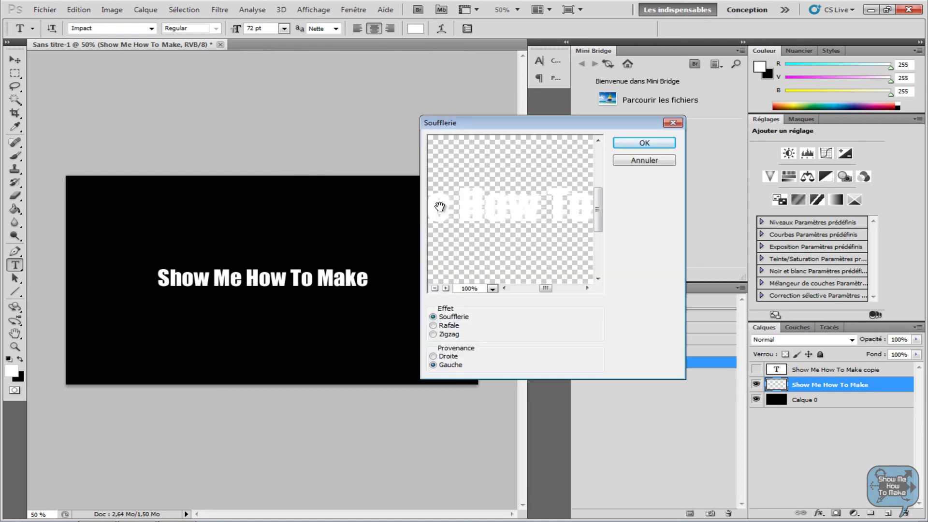
left_click(434, 365)
left_click(434, 356)
left_click(648, 145)
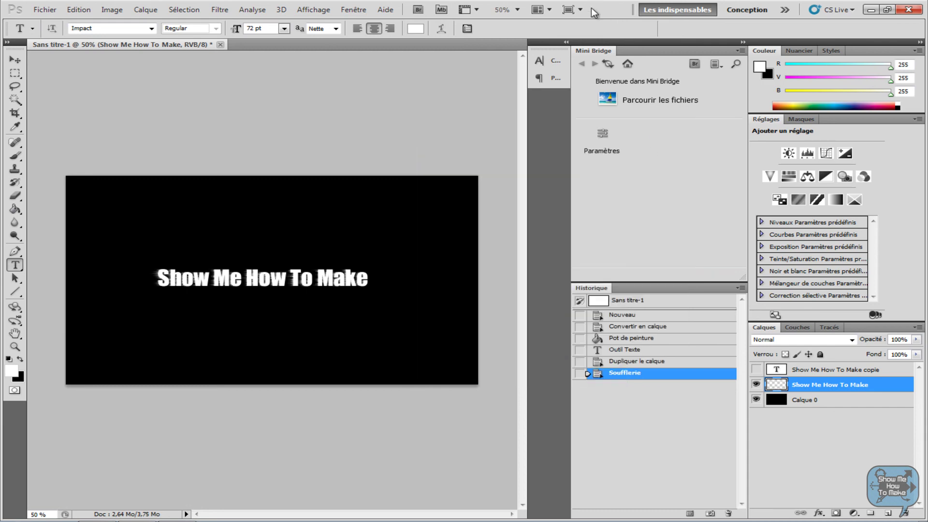
Step: Repeat the Soufflerie filter from Droite two more times on the text layer, checking it at 100% zoom
left_click(517, 10)
left_click(515, 48)
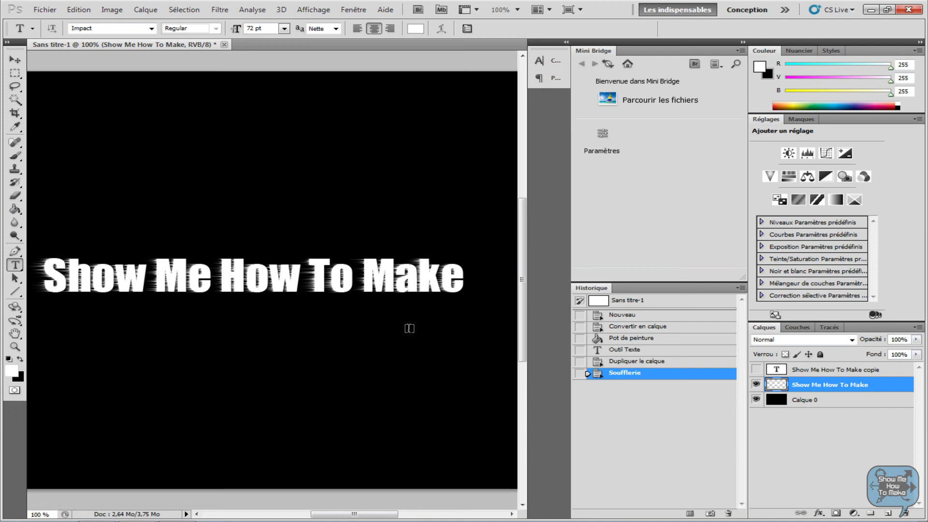
key("ctrl+f")
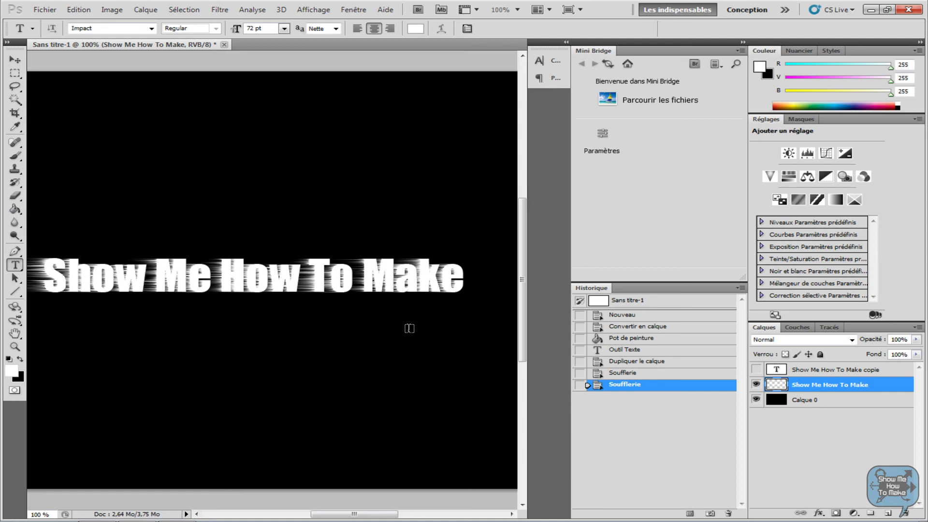
key("ctrl+f")
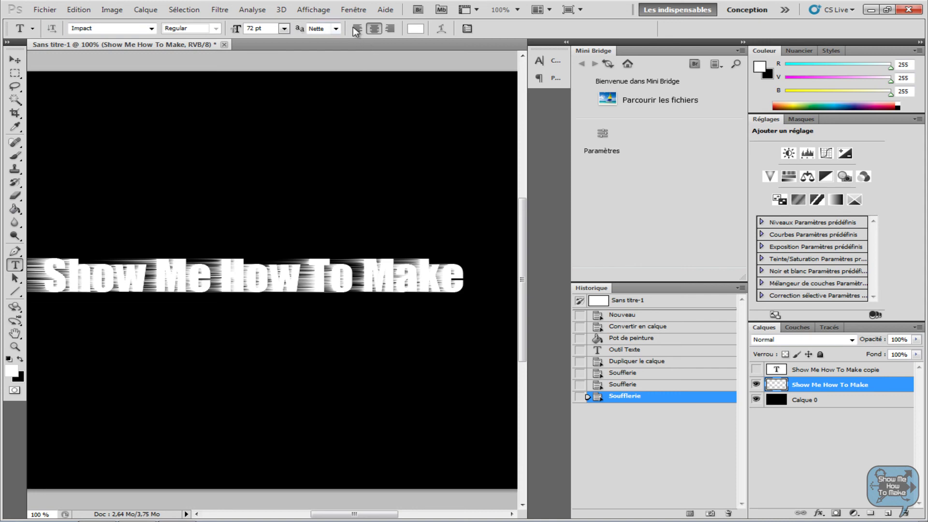
Step: Apply the Soufflerie filter to the text layer from Gauche three times in total
left_click(220, 10)
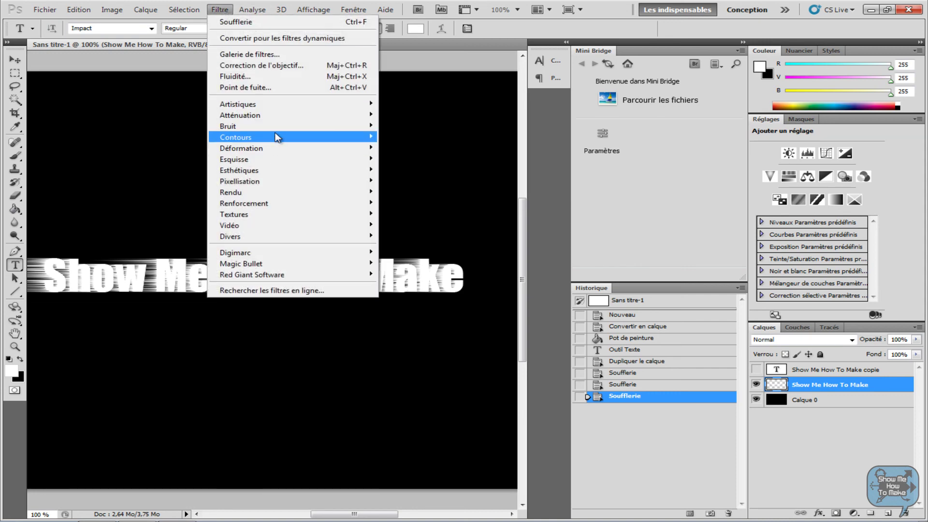
mouse_move(295, 173)
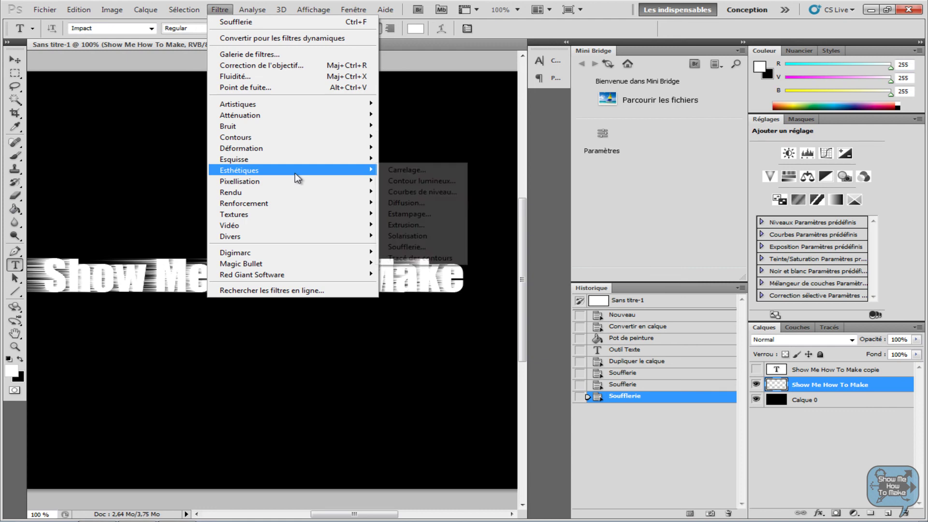
left_click(414, 247)
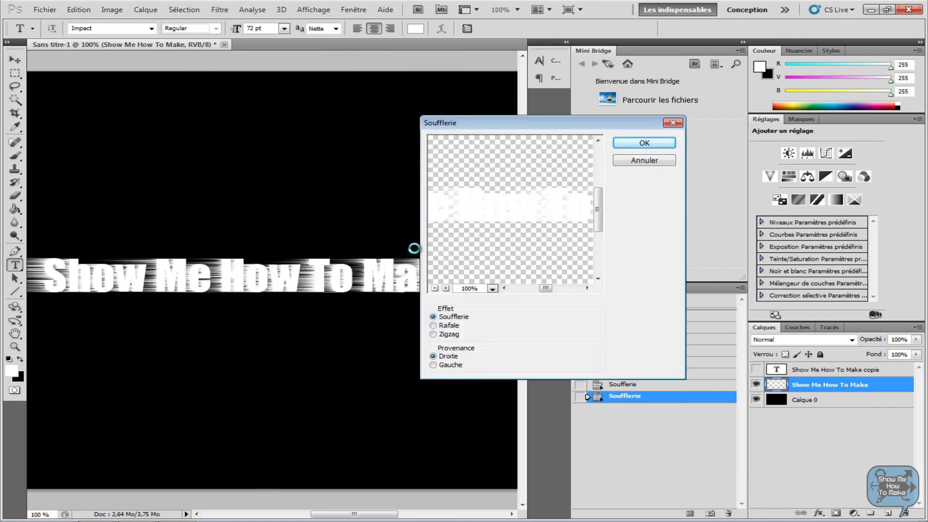
left_click(434, 365)
left_click(646, 145)
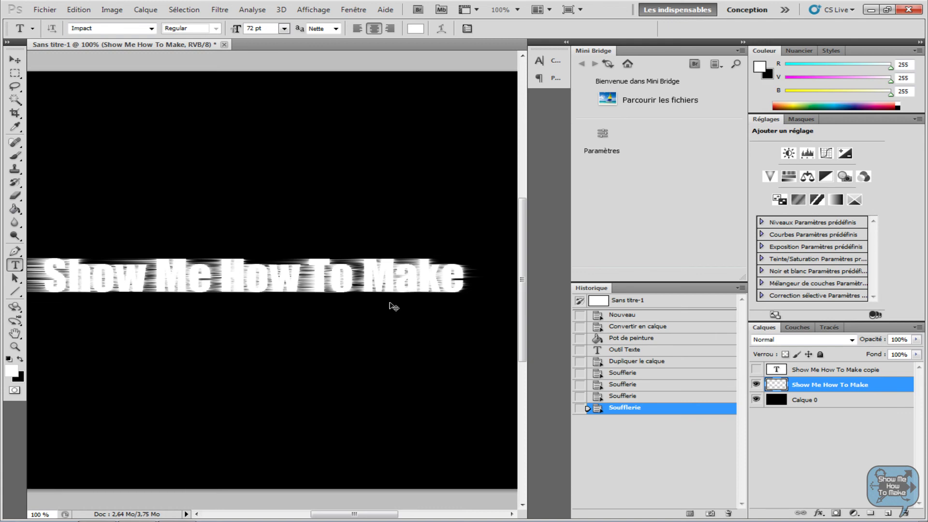
key("ctrl+f")
key("ctrl+f")
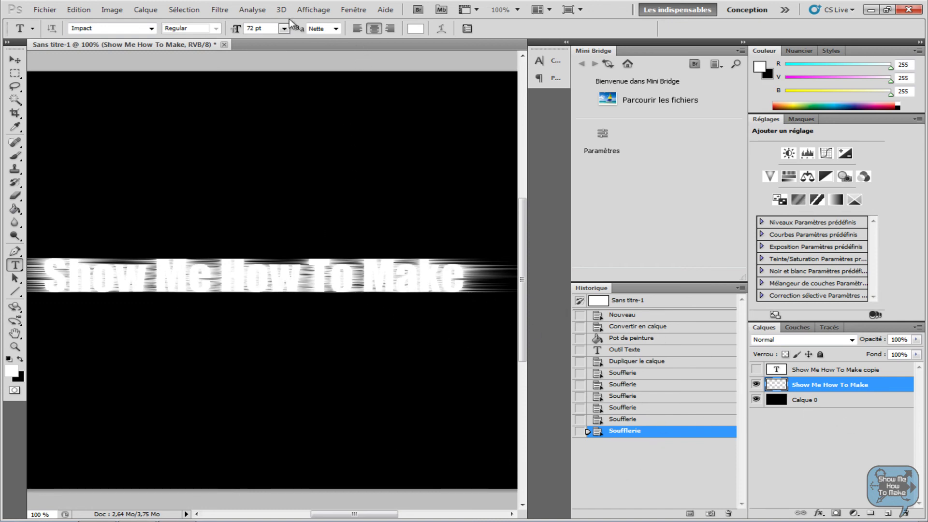
left_click(215, 13)
left_click(215, 11)
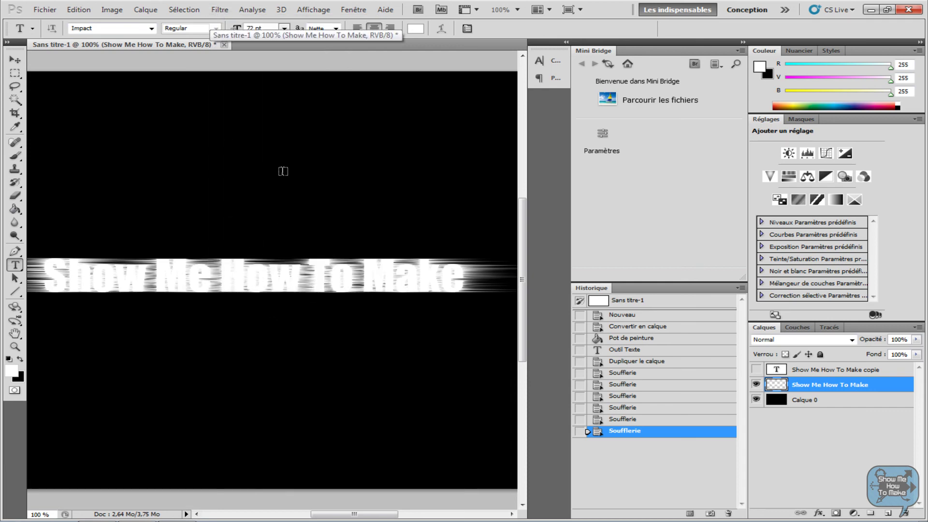
left_click(220, 9)
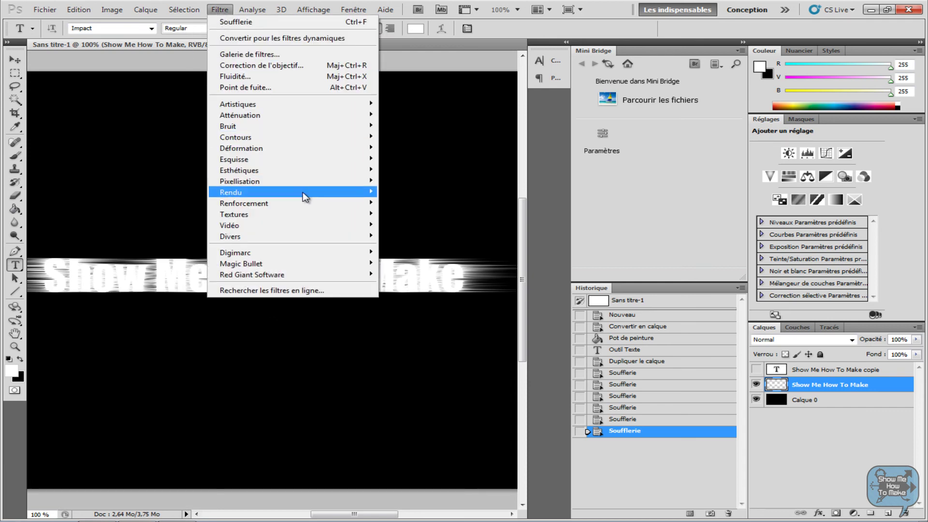
mouse_move(301, 182)
mouse_move(344, 170)
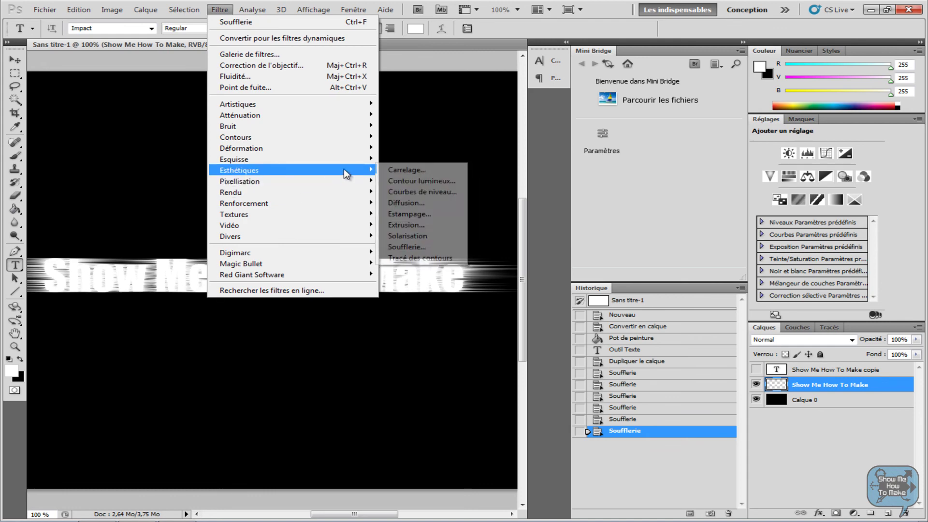
left_click(422, 246)
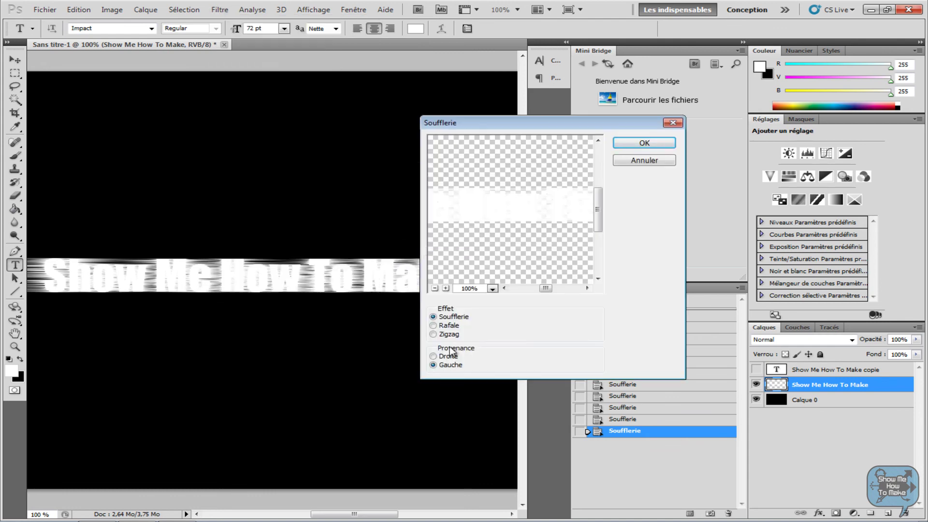
left_click(450, 365)
left_click(645, 160)
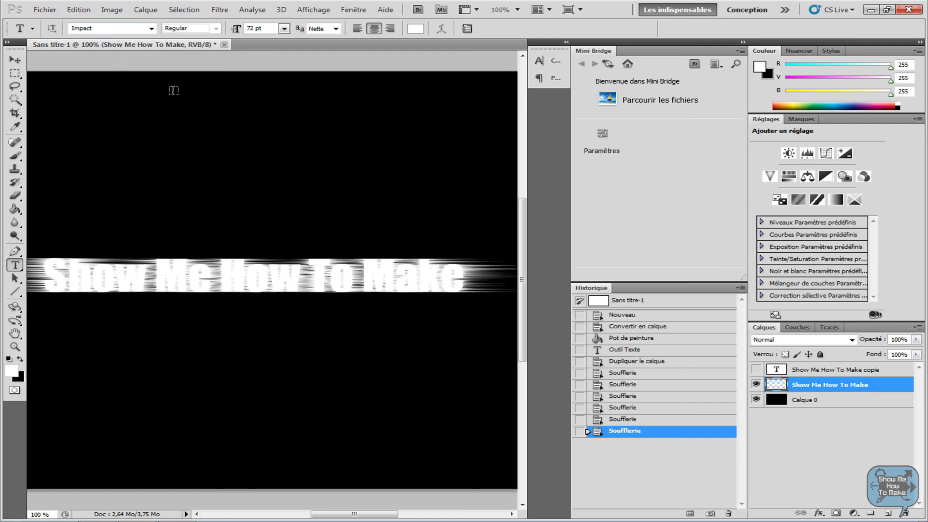
Step: Rotate the whole canvas 90° clockwise so the streaked text runs vertically
left_click(518, 10)
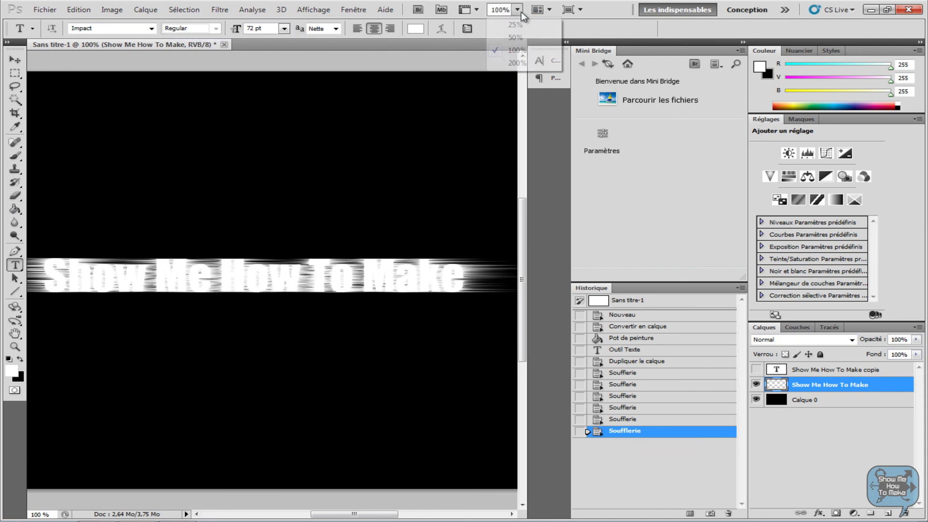
left_click(516, 38)
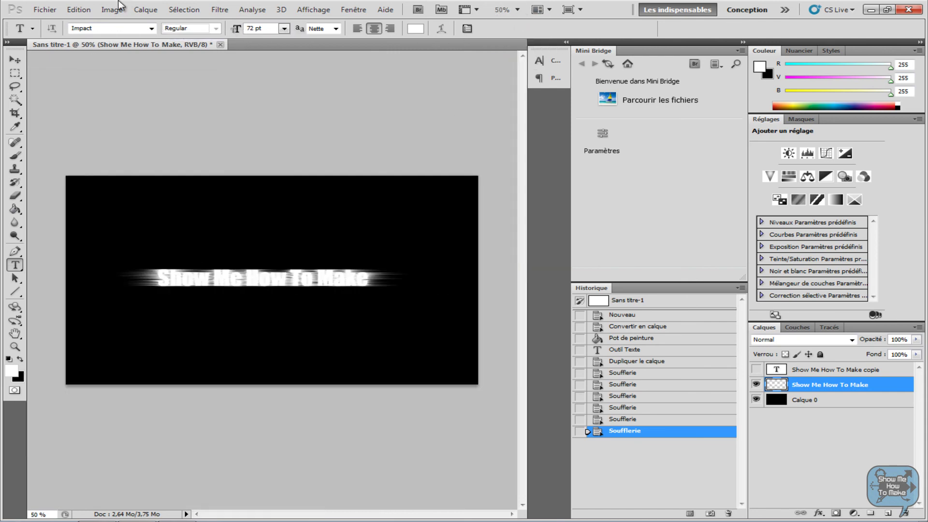
left_click(79, 10)
mouse_move(111, 11)
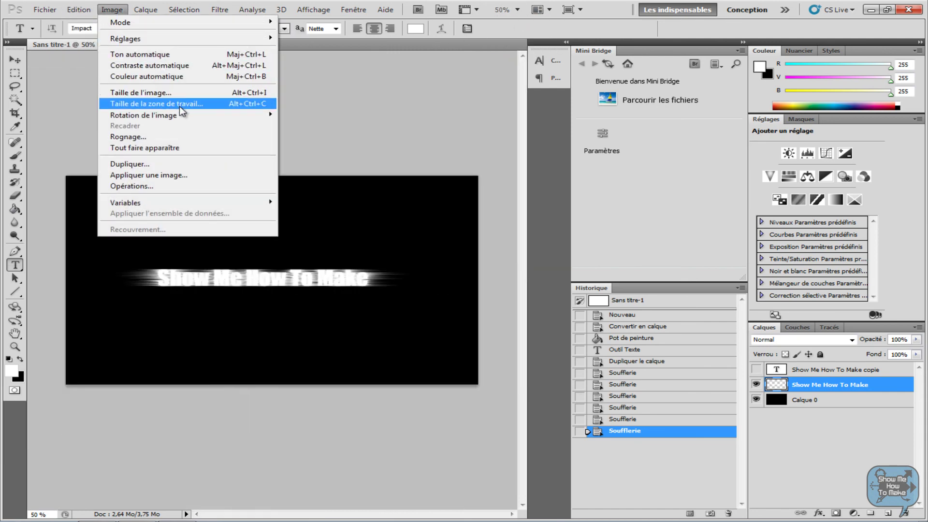
left_click(116, 10)
left_click(116, 9)
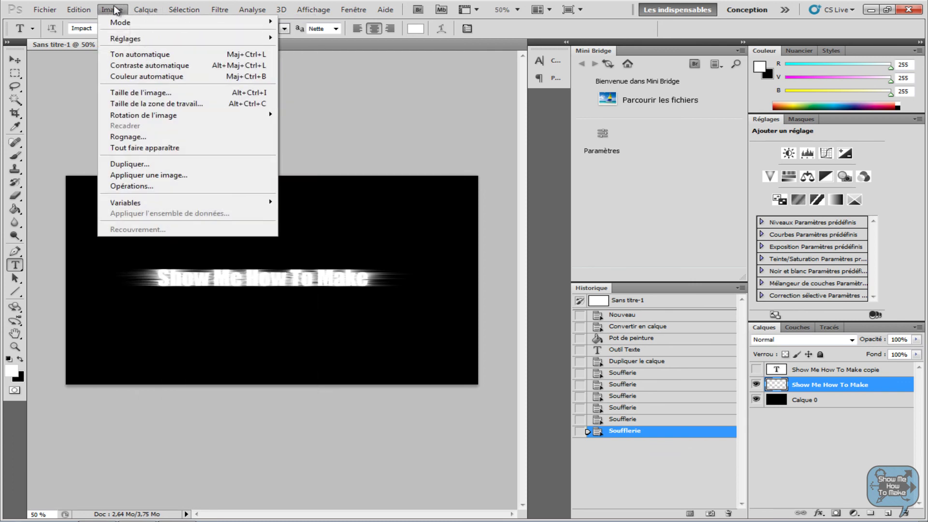
mouse_move(162, 119)
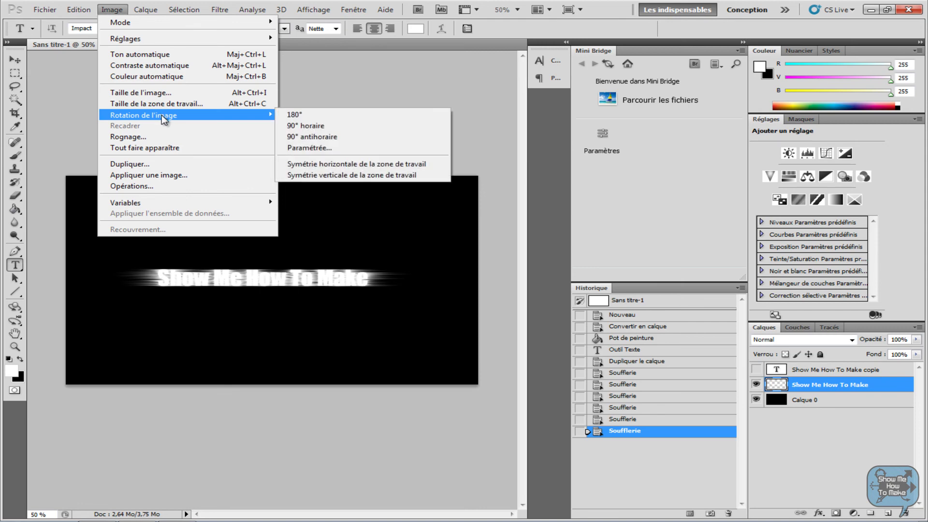
left_click(328, 126)
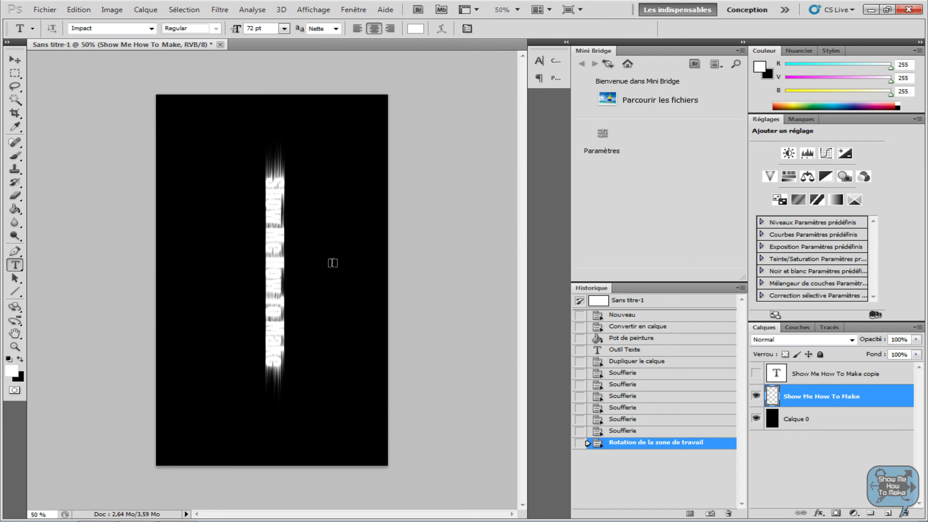
Step: Apply the Soufflerie filter with the Soufflerie effect from Droite to the rotated text layer three times in total
left_click(220, 10)
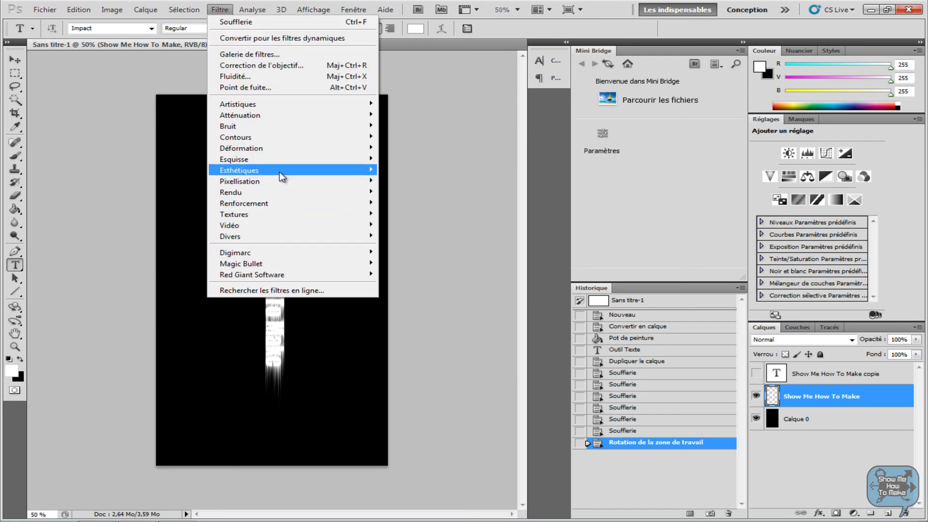
mouse_move(283, 173)
left_click(423, 247)
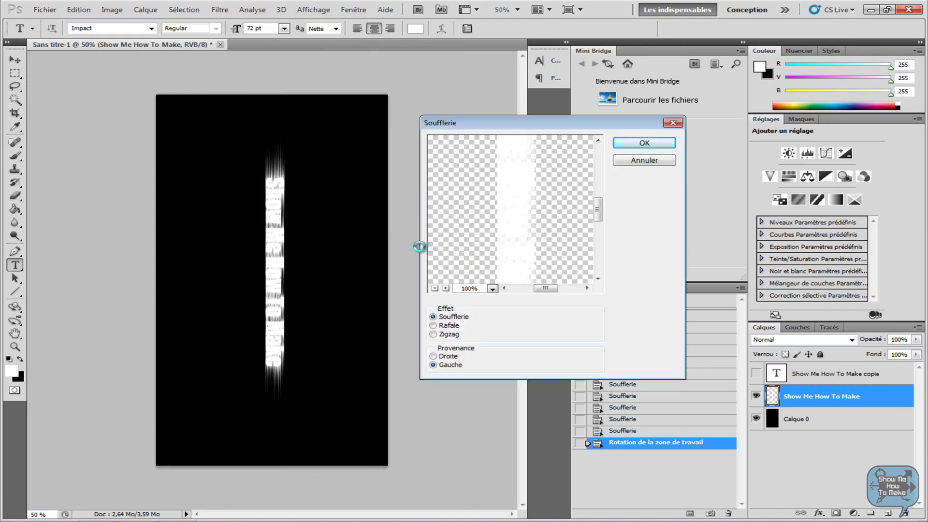
left_click(445, 356)
left_click(644, 143)
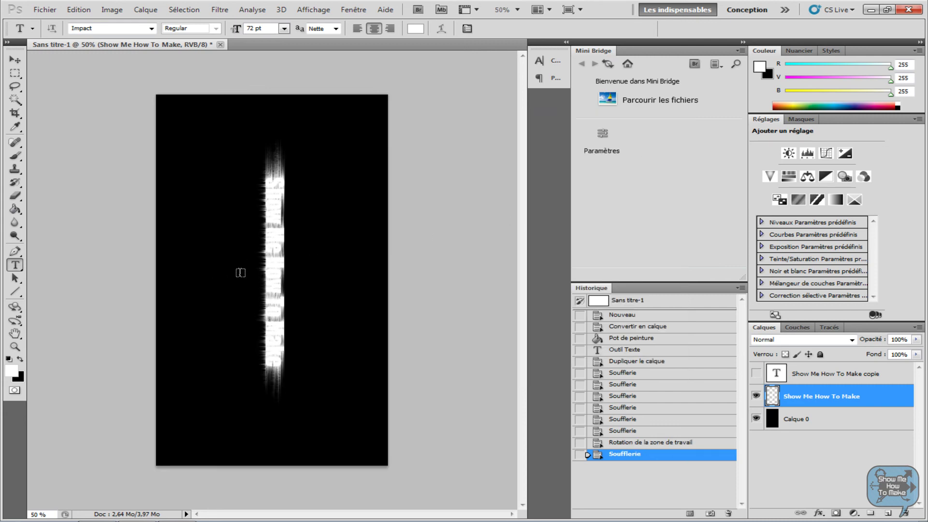
key("ctrl+f")
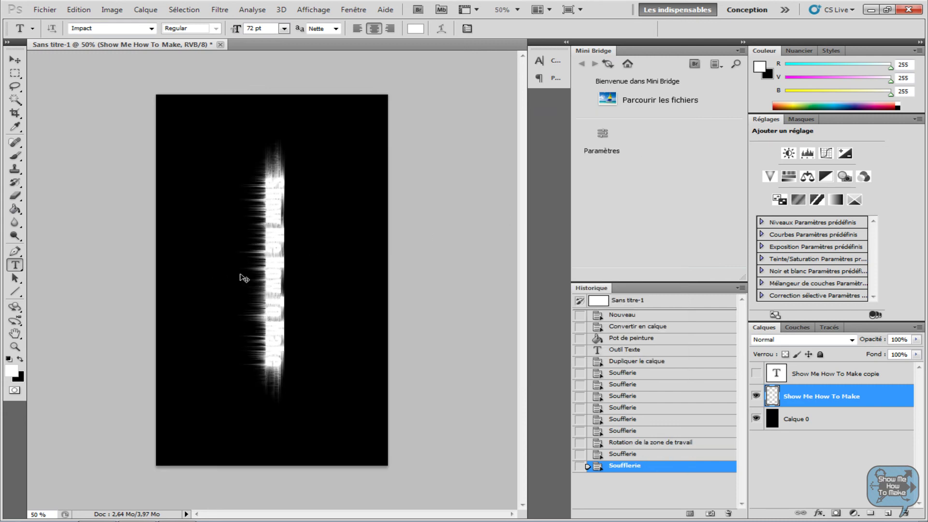
key("ctrl+f")
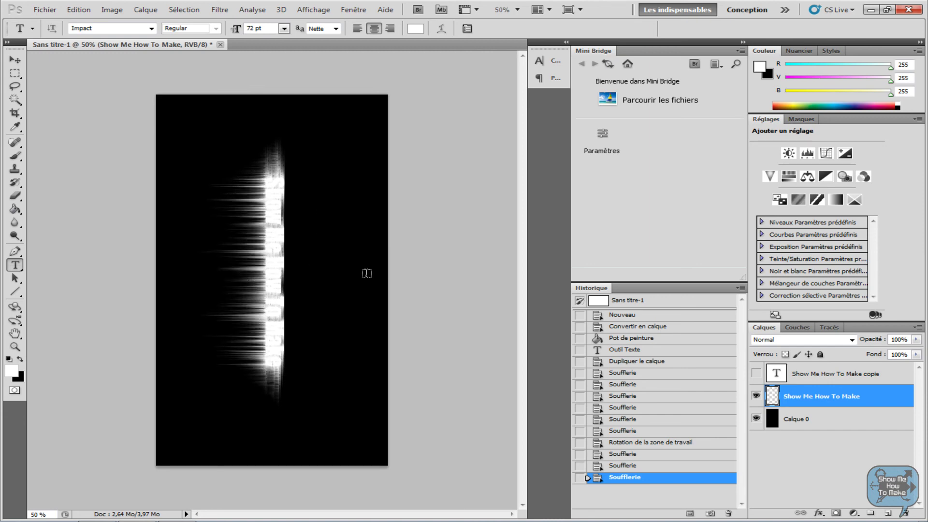
Step: Apply the Soufflerie filter from Gauche to the rotated text layer three times, comparing the result without and with the last pass
left_click(220, 10)
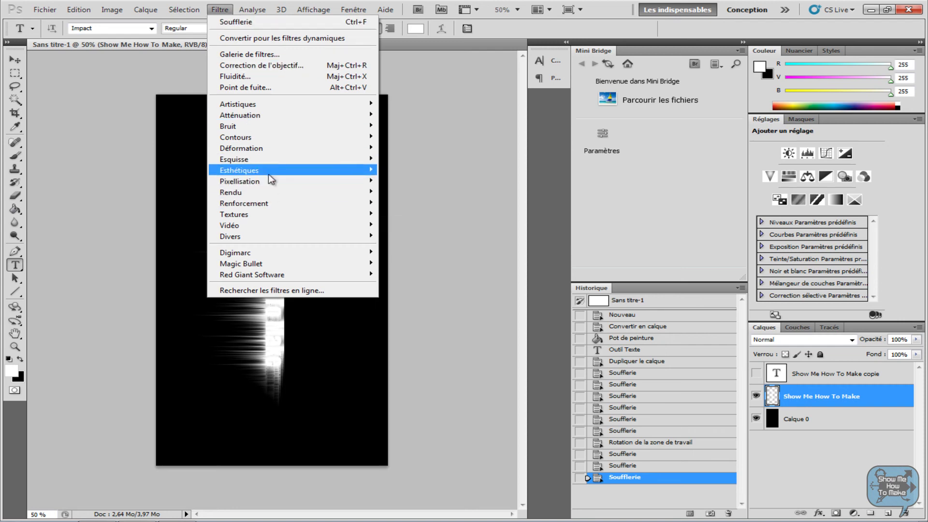
mouse_move(282, 172)
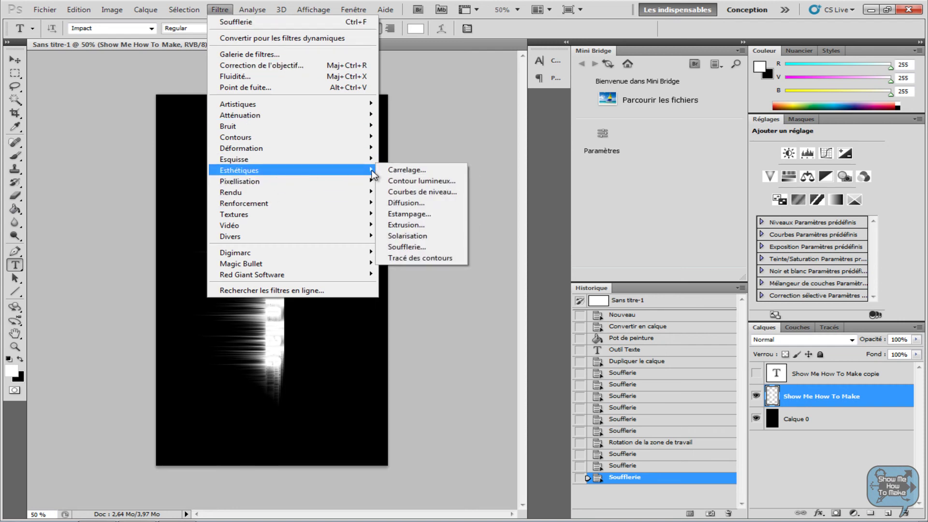
left_click(408, 247)
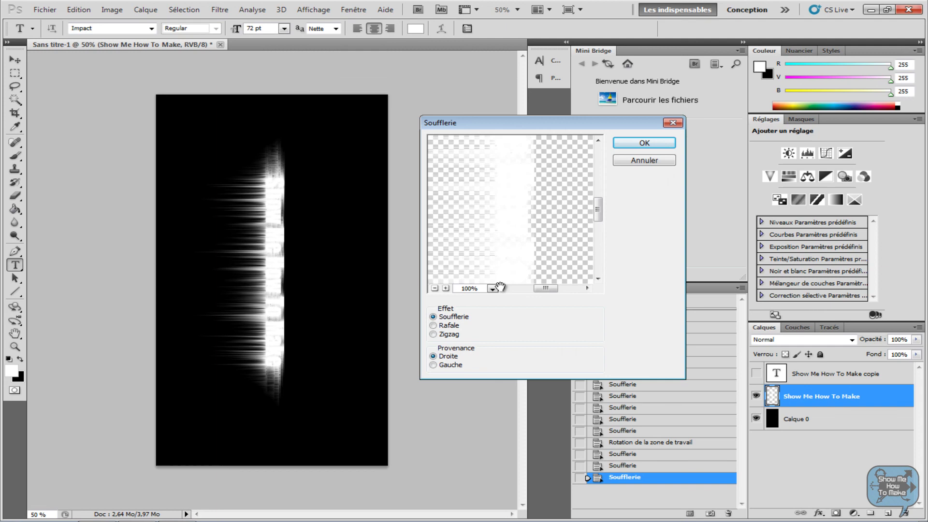
left_click(455, 365)
left_click(636, 145)
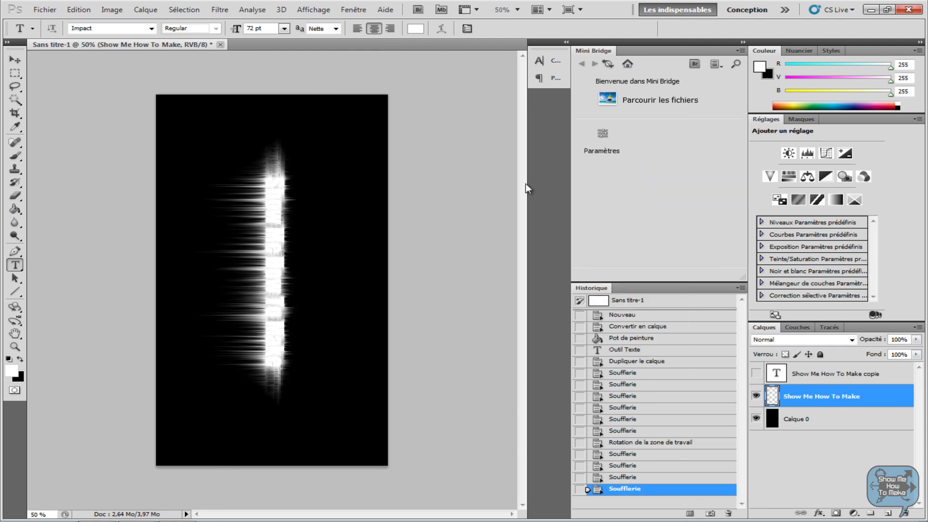
key("ctrl+f")
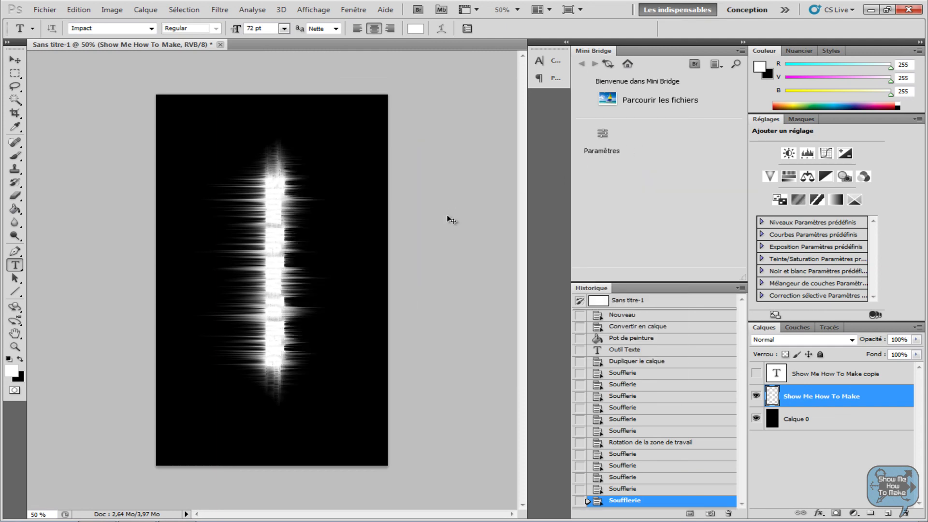
key("ctrl+f")
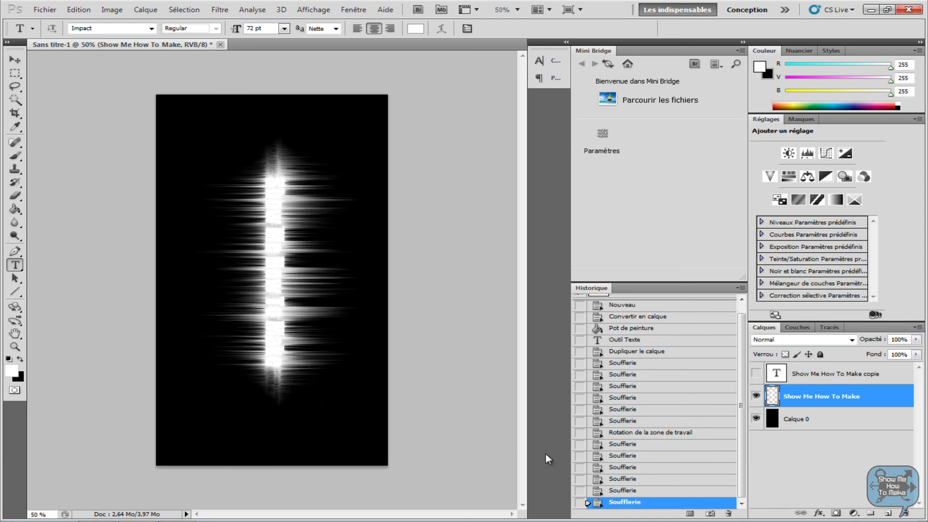
key("ctrl+z")
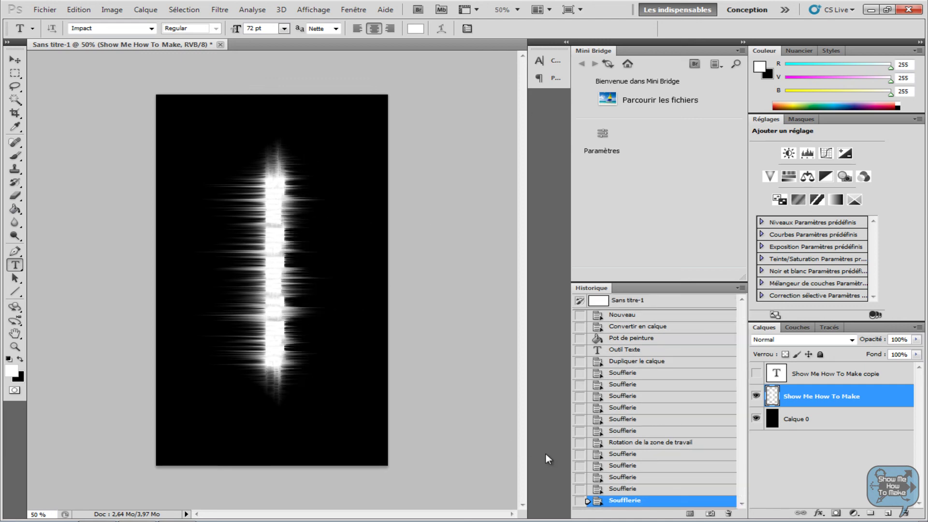
key("ctrl+z")
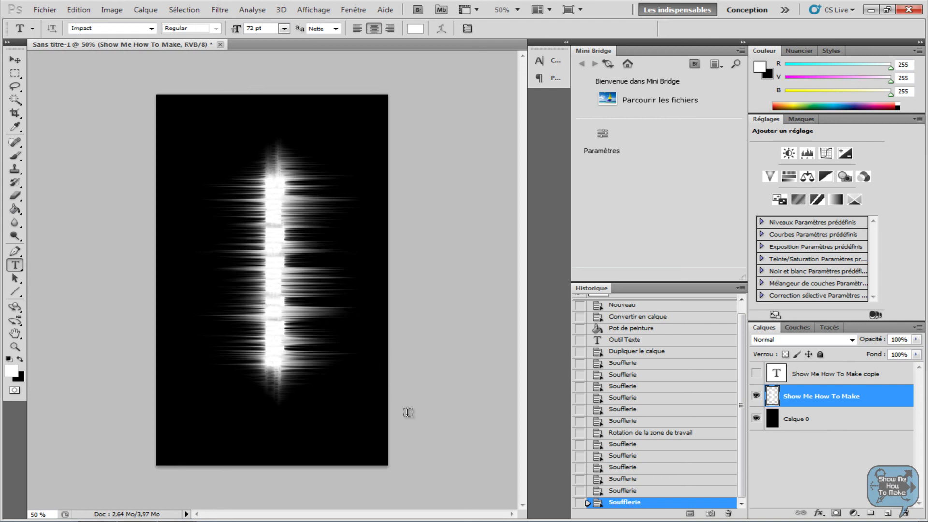
Step: Rotate the whole canvas 90° counterclockwise back to its horizontal orientation
left_click(114, 10)
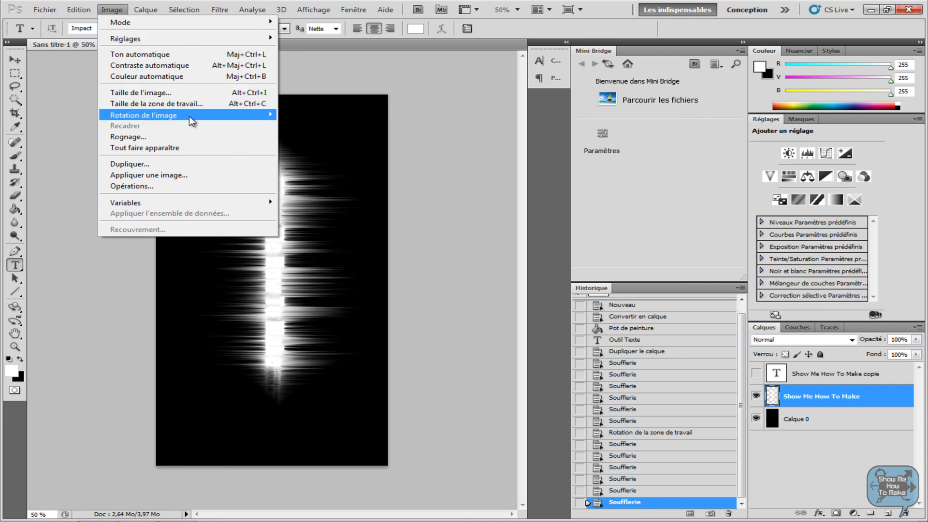
mouse_move(190, 116)
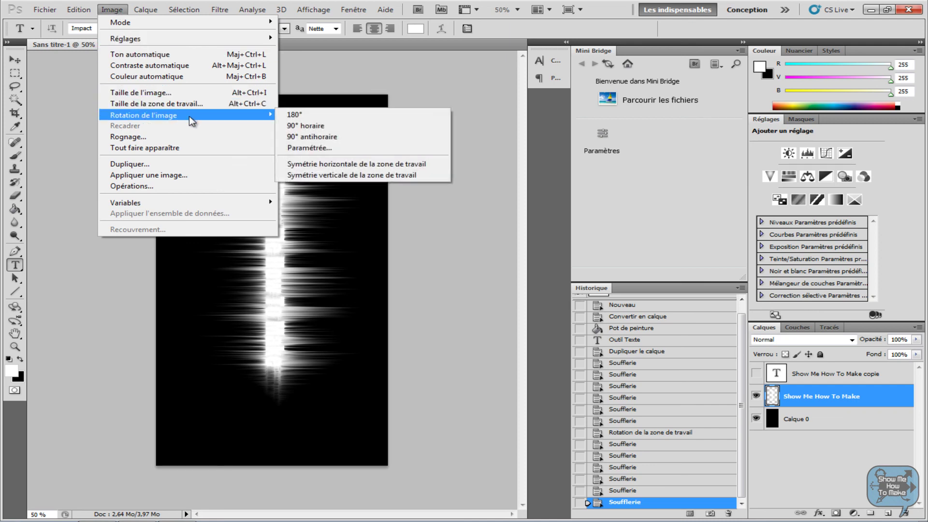
left_click(355, 141)
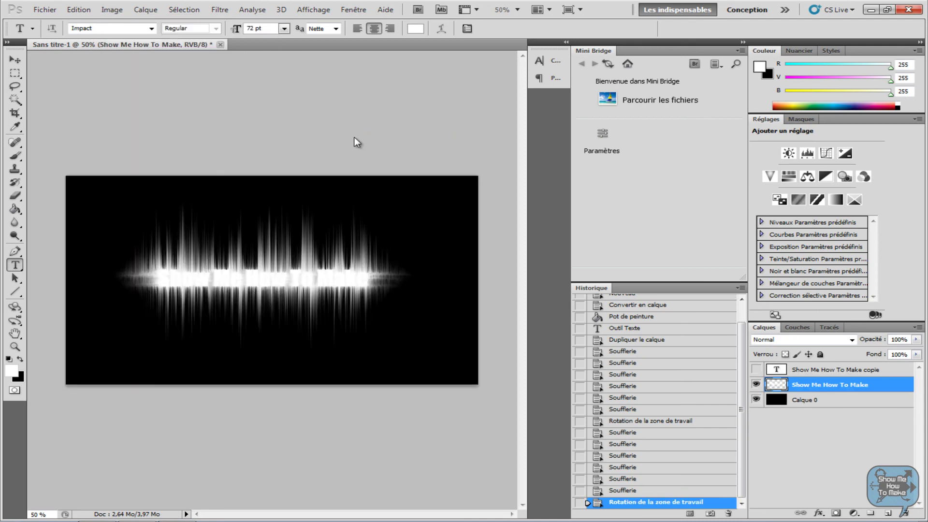
Step: Make the hidden layer Show Me How To Make copie visible above the streaked text
left_click(517, 10)
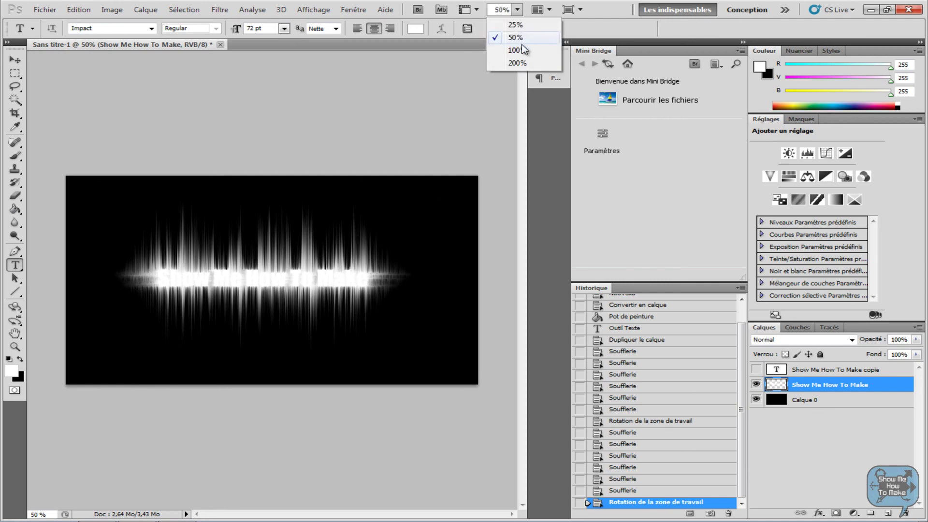
left_click(522, 50)
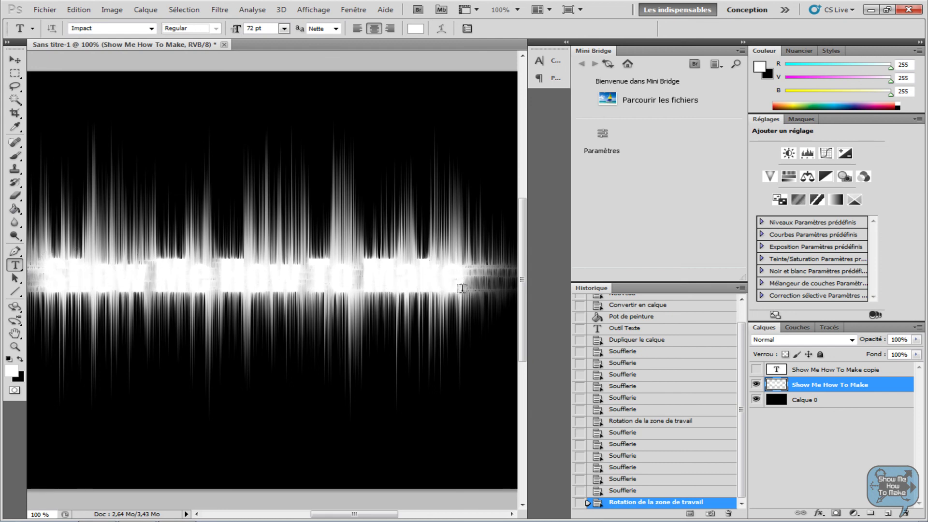
left_click(822, 373)
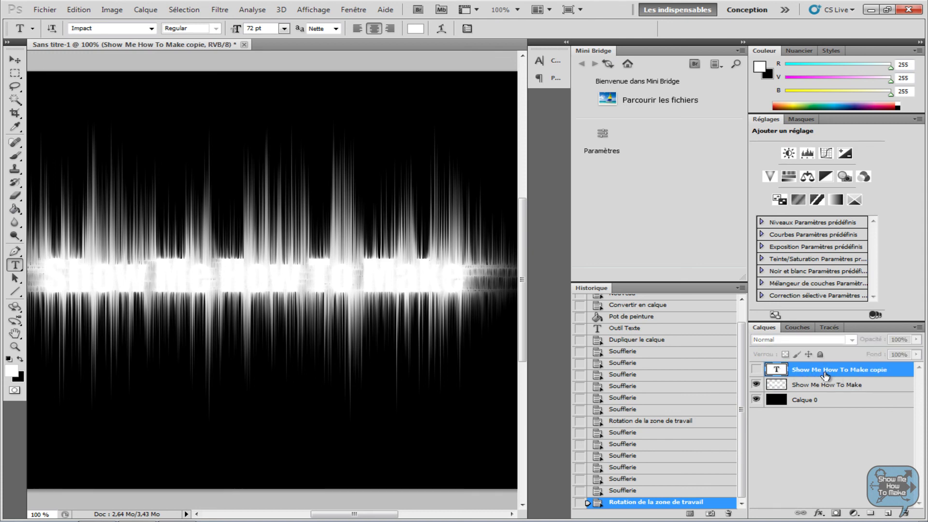
left_click(755, 370)
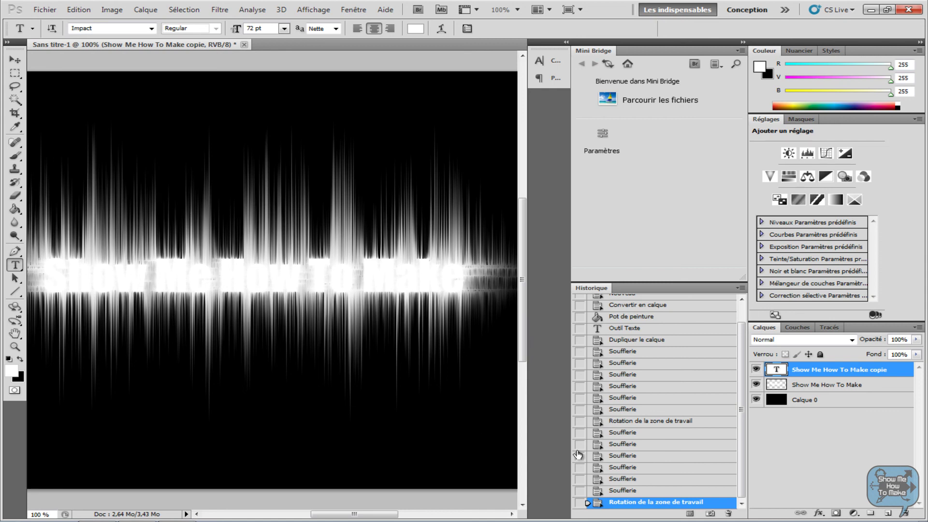
Step: Enable the Incrustation en dégradé layer style on the wind-streaked Show Me How To Make layer
left_click(852, 389)
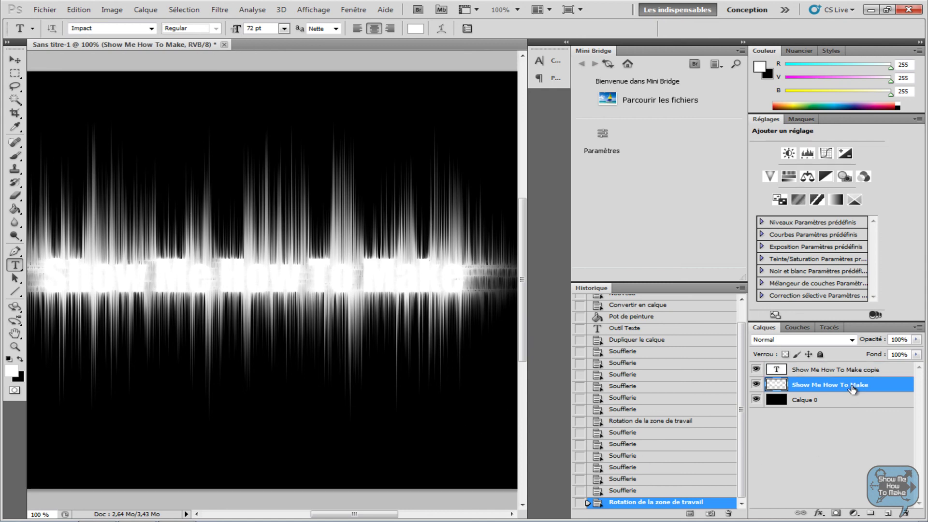
right_click(820, 389)
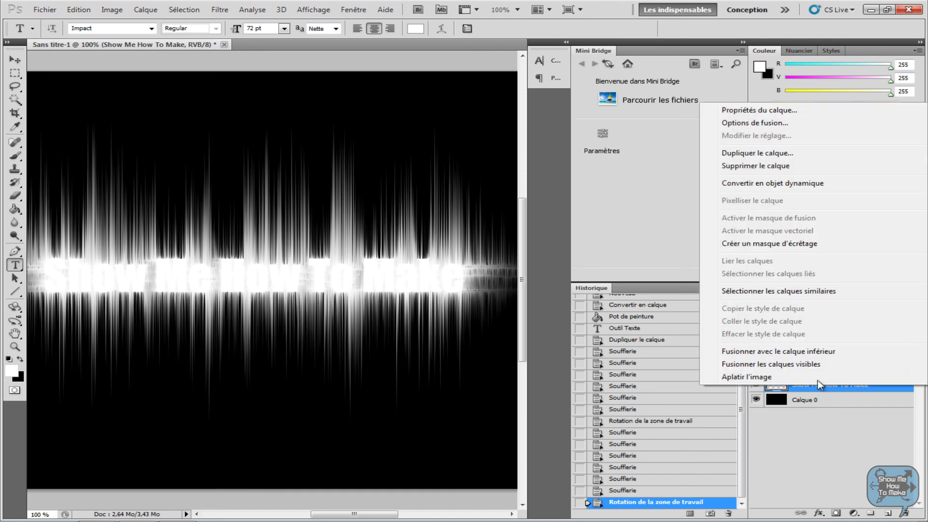
left_click(755, 124)
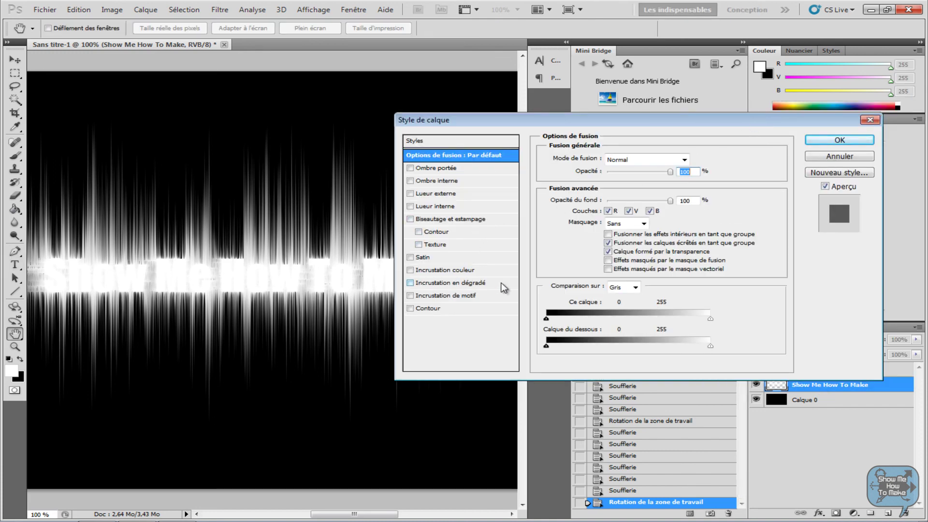
left_click(454, 282)
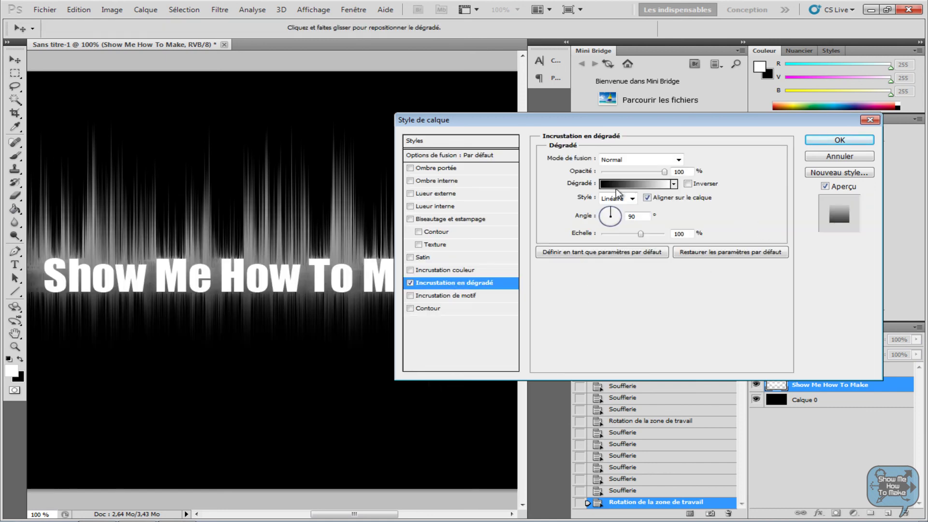
Step: Set the gradient overlay of the streaked layer to the Spectre preset
left_click(634, 189)
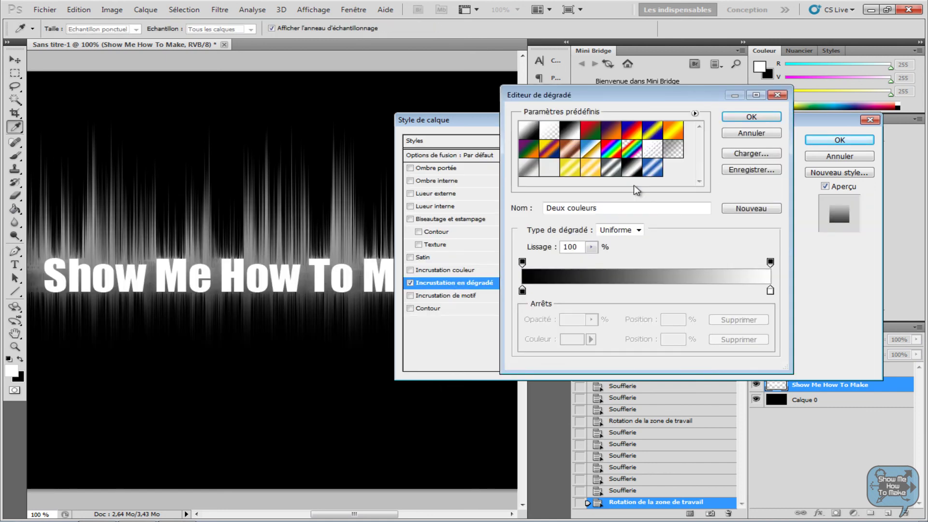
left_click(776, 99)
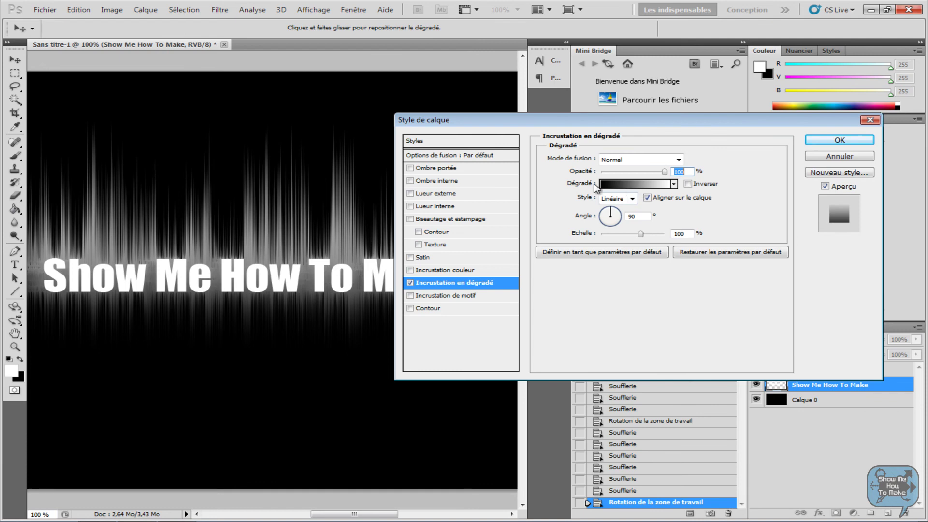
left_click(630, 188)
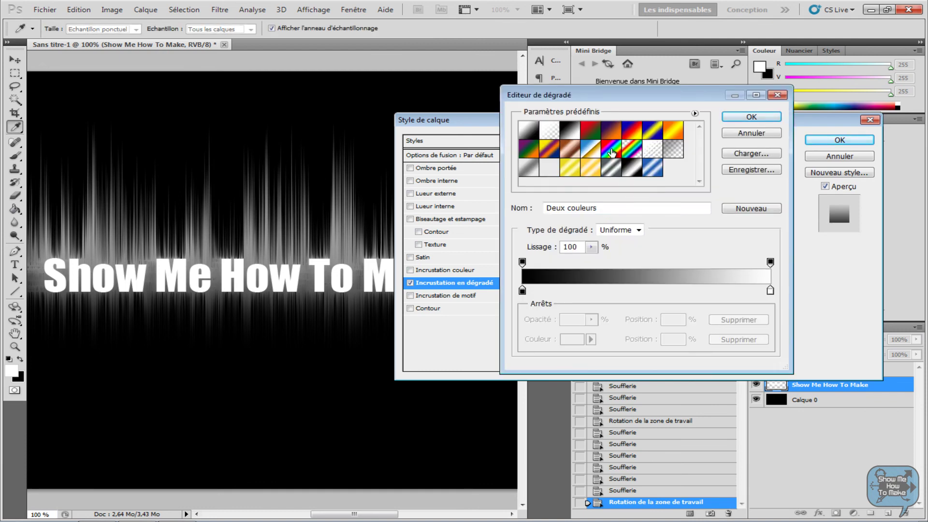
left_click(612, 153)
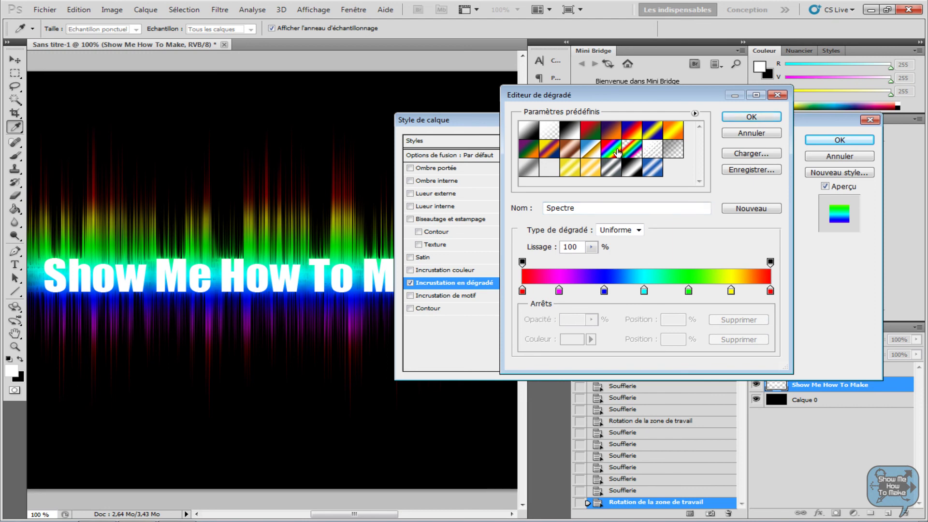
left_click(765, 121)
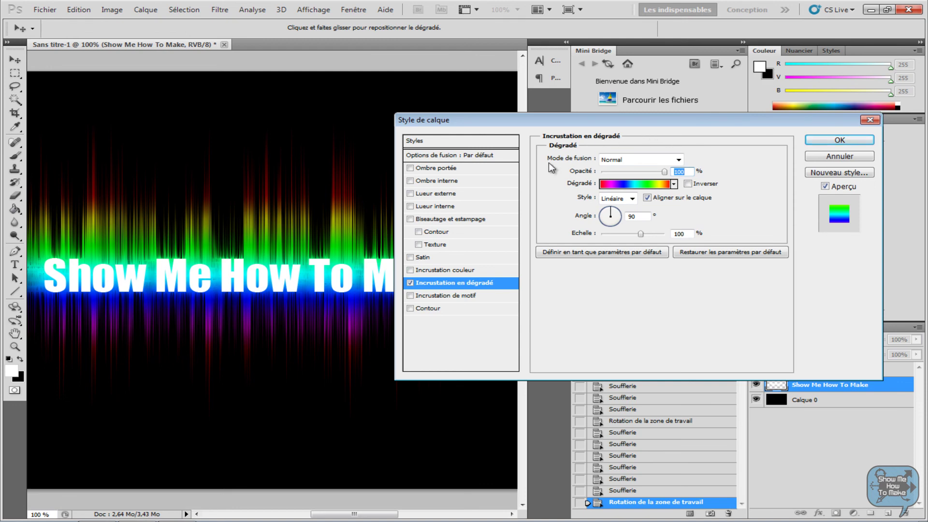
Step: Set the streaked layer's gradient overlay angle to -127° and its scale to 131%, and confirm the layer style
left_click_drag(626, 116, 755, 93)
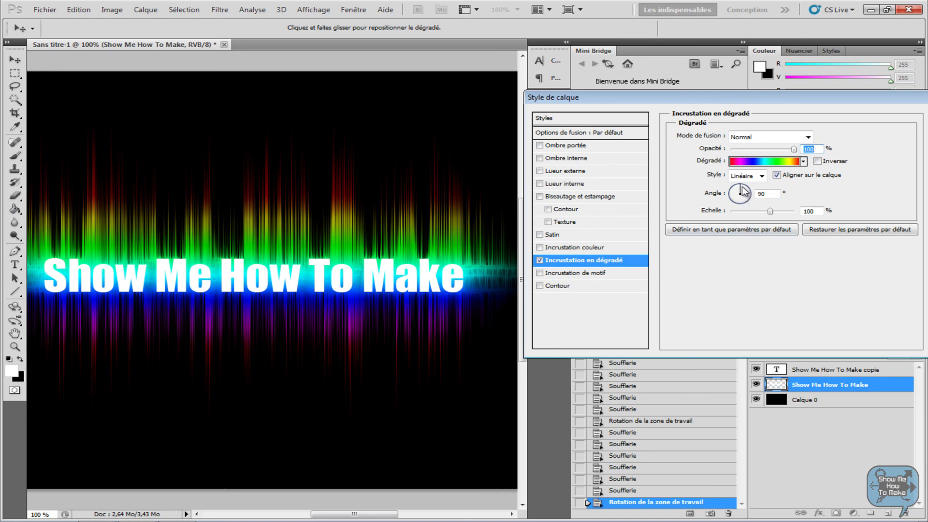
left_click_drag(743, 191, 735, 207)
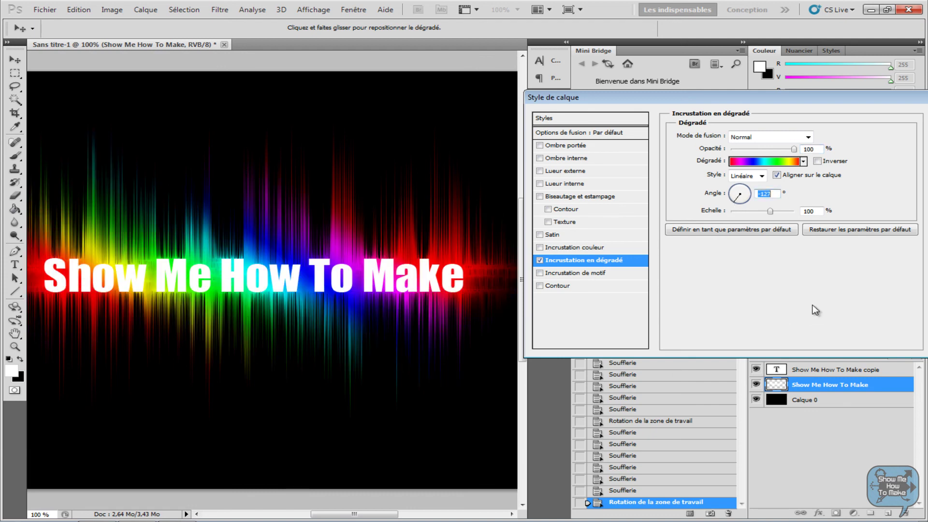
left_click_drag(771, 214, 790, 213)
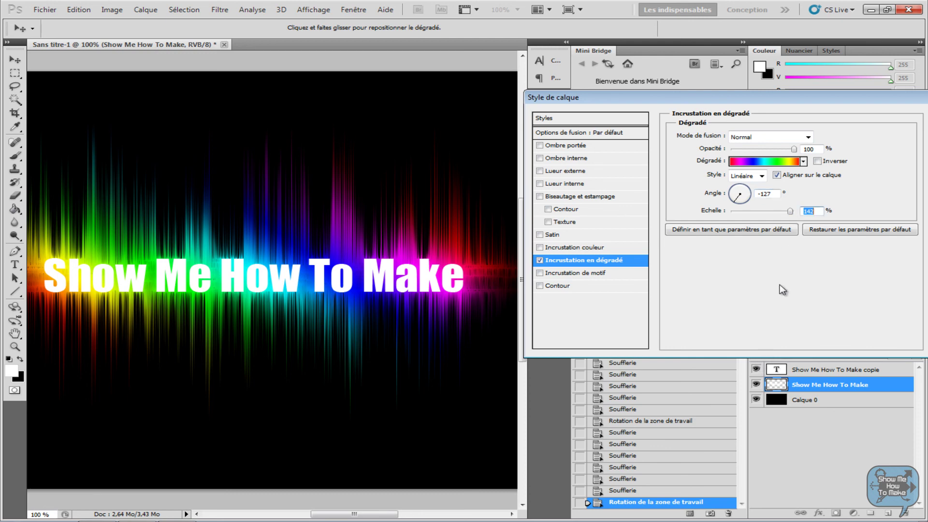
left_click_drag(790, 211, 785, 211)
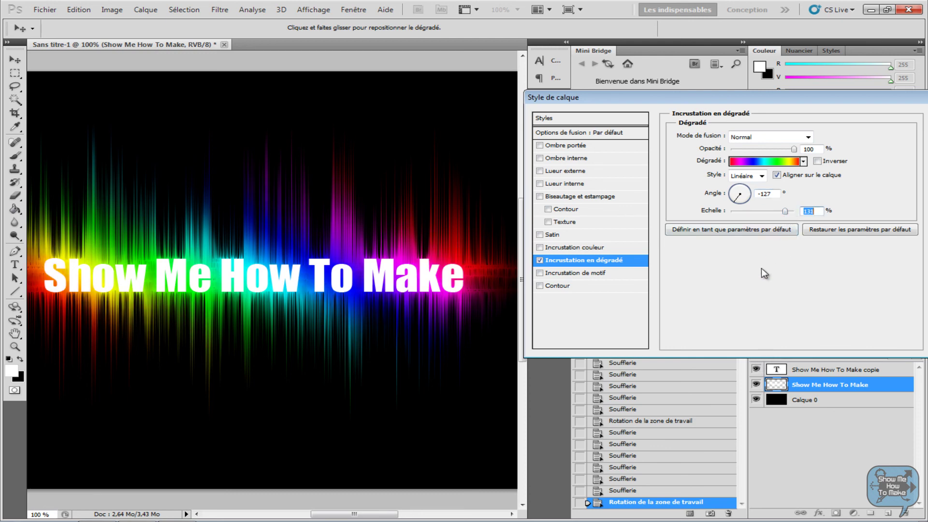
left_click_drag(838, 105, 765, 105)
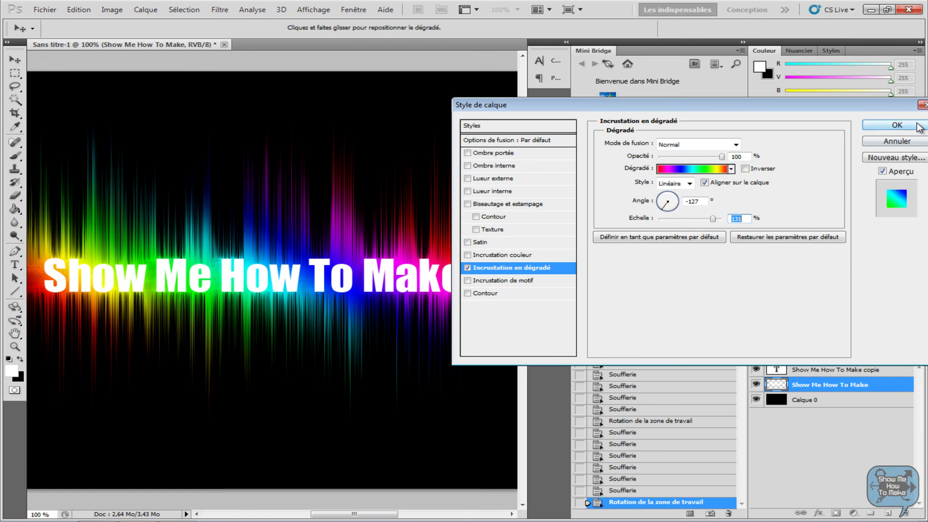
left_click(877, 124)
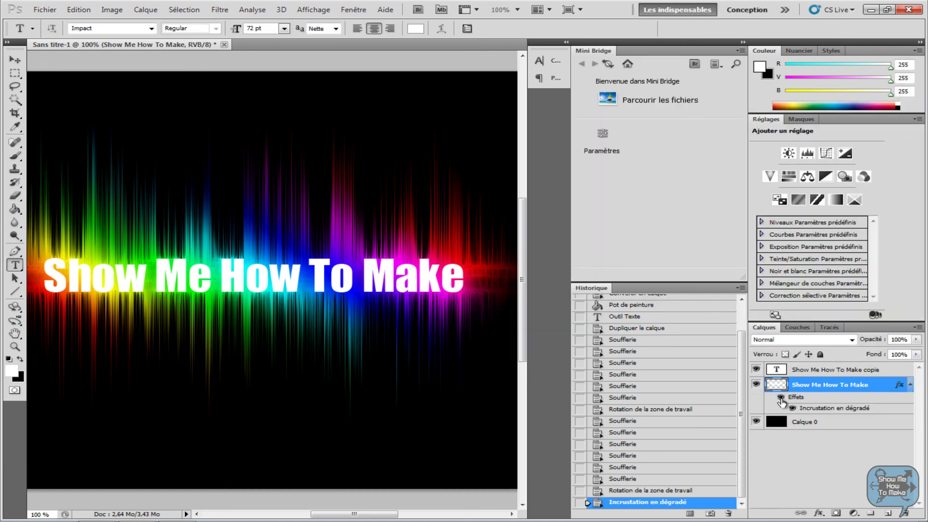
Step: Compare the artwork with the Show Me How To Make copie text layer hidden and shown
left_click(820, 372)
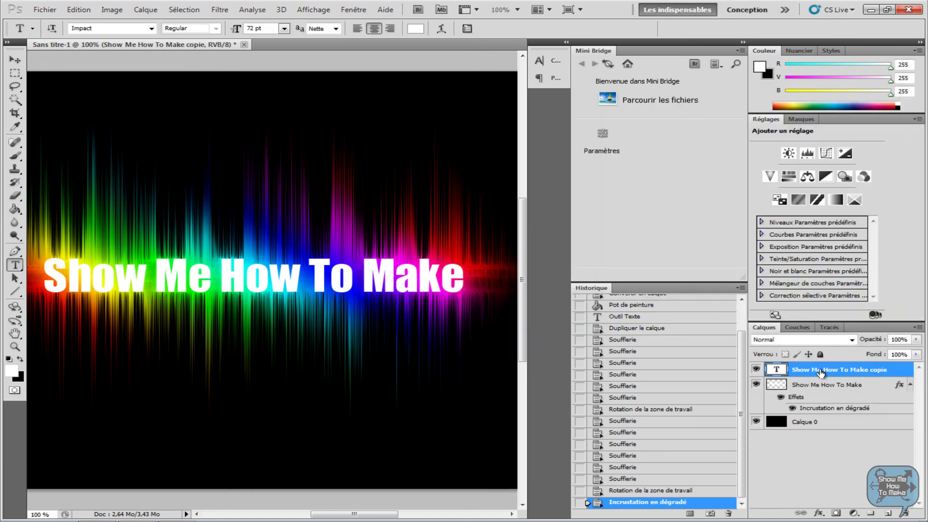
left_click(755, 371)
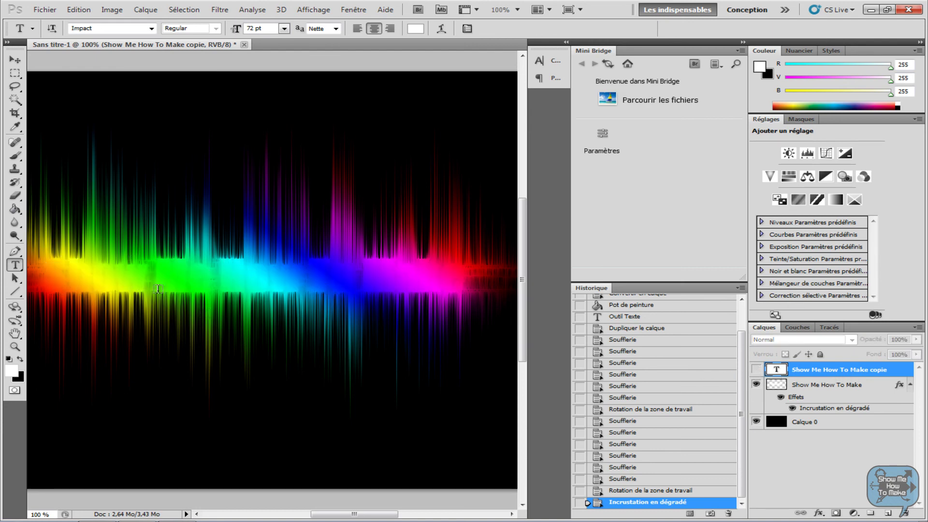
left_click(756, 370)
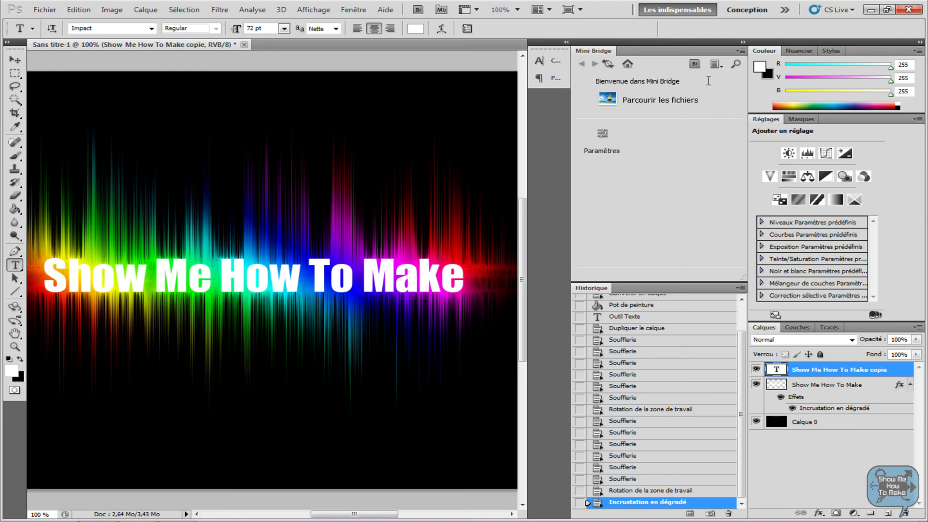
Step: Open the preset styles in the Style de calque dialog for the Show Me How To Make copie layer
left_click(517, 10)
left_click(515, 37)
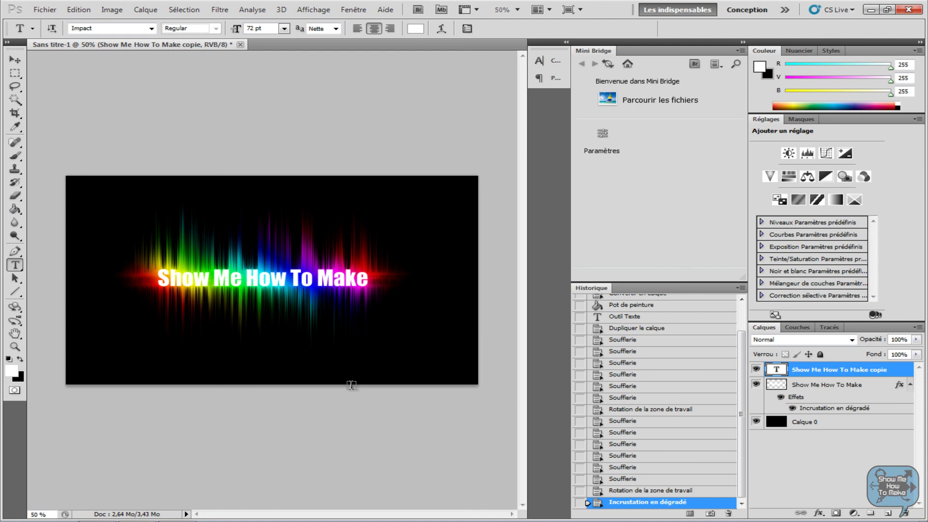
right_click(835, 373)
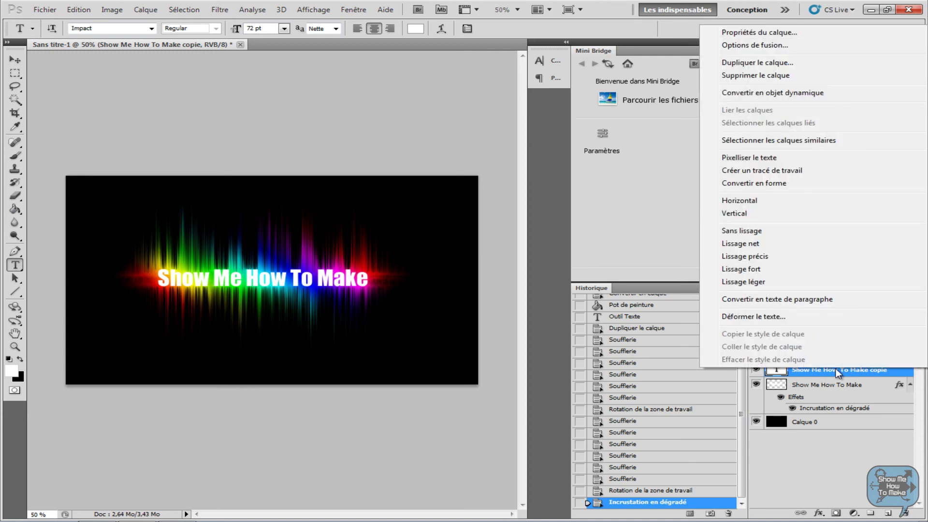
left_click(773, 45)
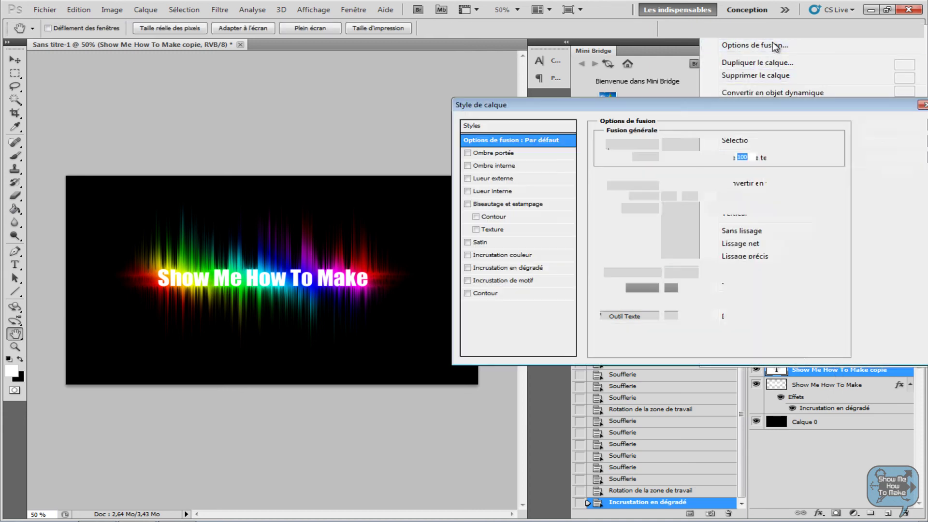
left_click(474, 126)
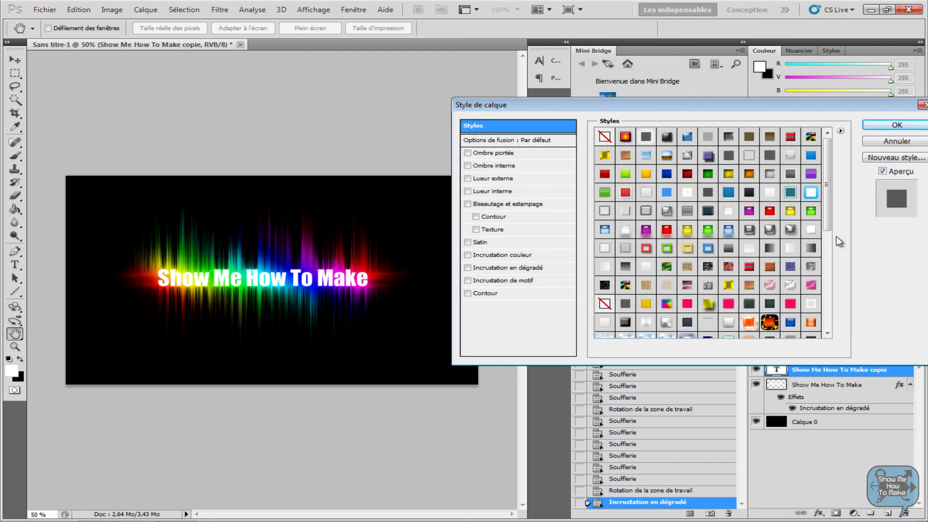
left_click_drag(827, 209, 832, 268)
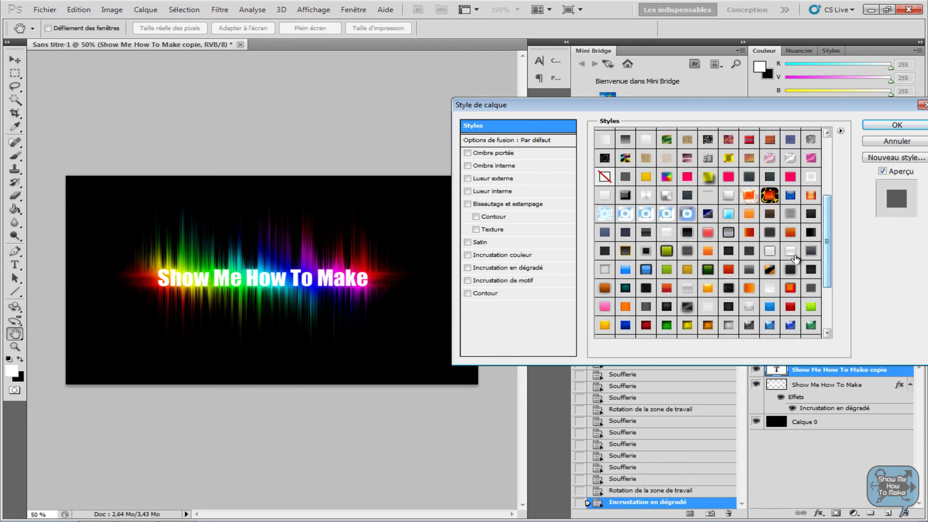
Step: Try the orange gradient, white inner-glow, red and dark grey outlined preset styles on the text
left_click(751, 291)
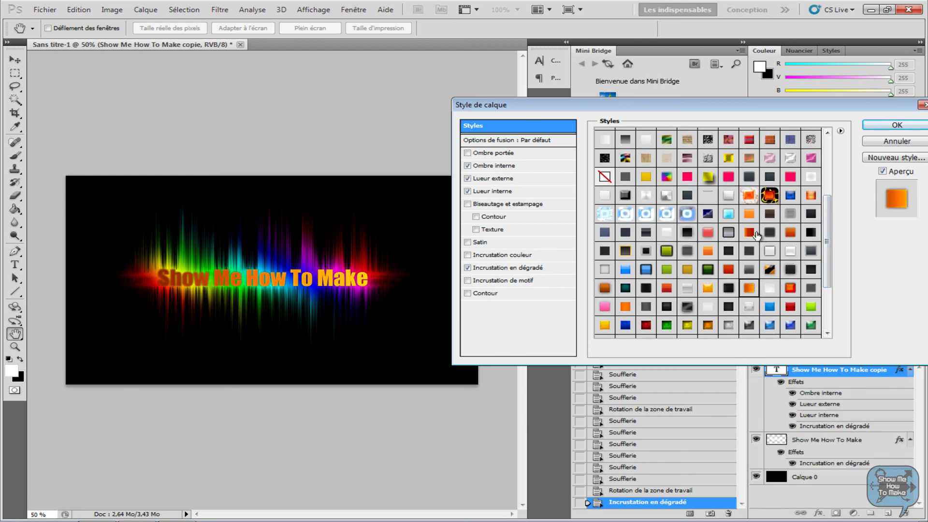
left_click(811, 179)
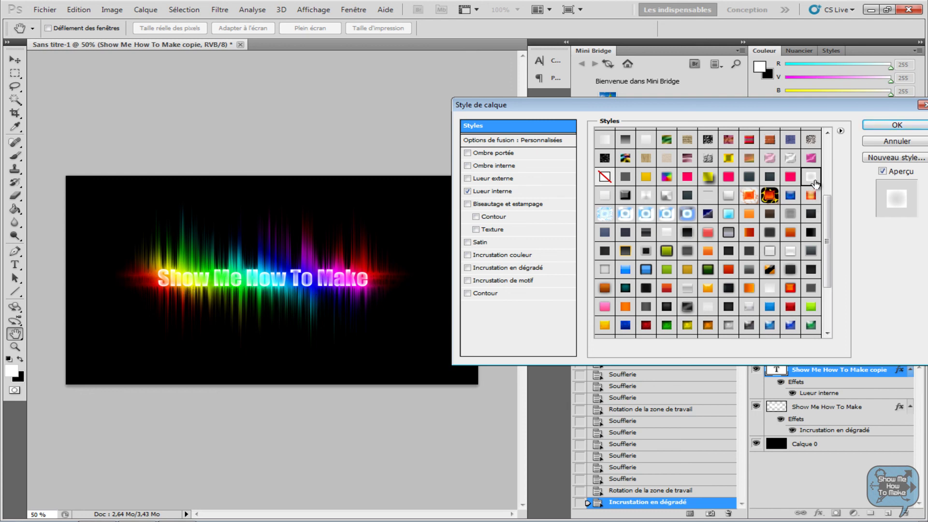
left_click(790, 288)
left_click(811, 251)
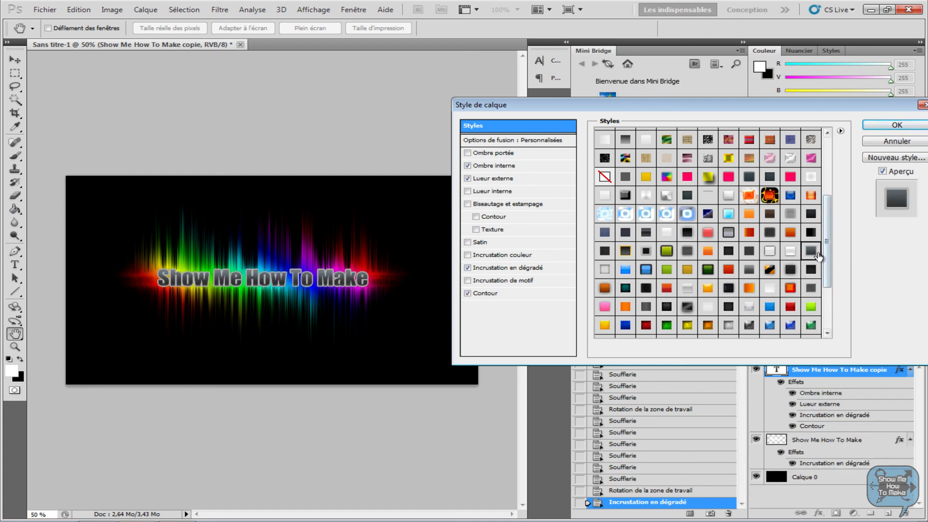
Step: Apply the white preset style combining Ombre portée, Biseautage et estampage and Contour to the Show Me How To Make copie text
left_click(788, 252)
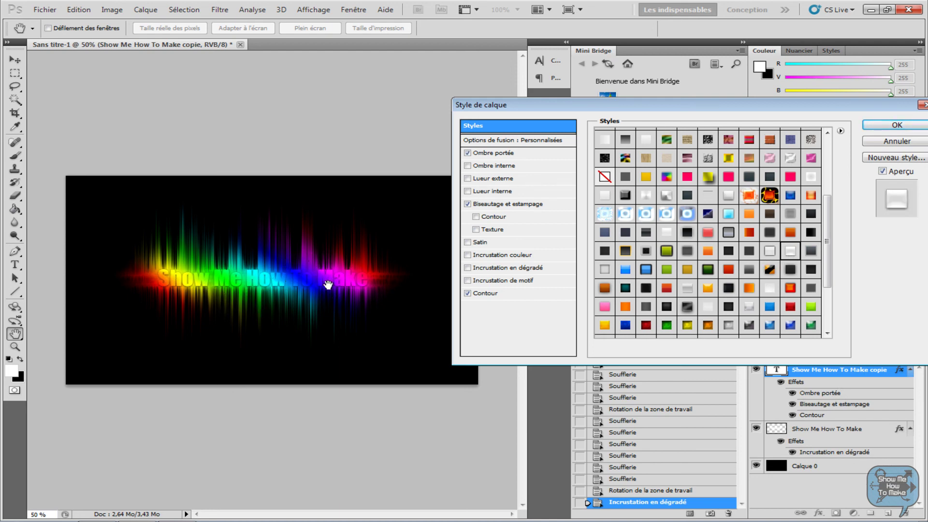
left_click(897, 124)
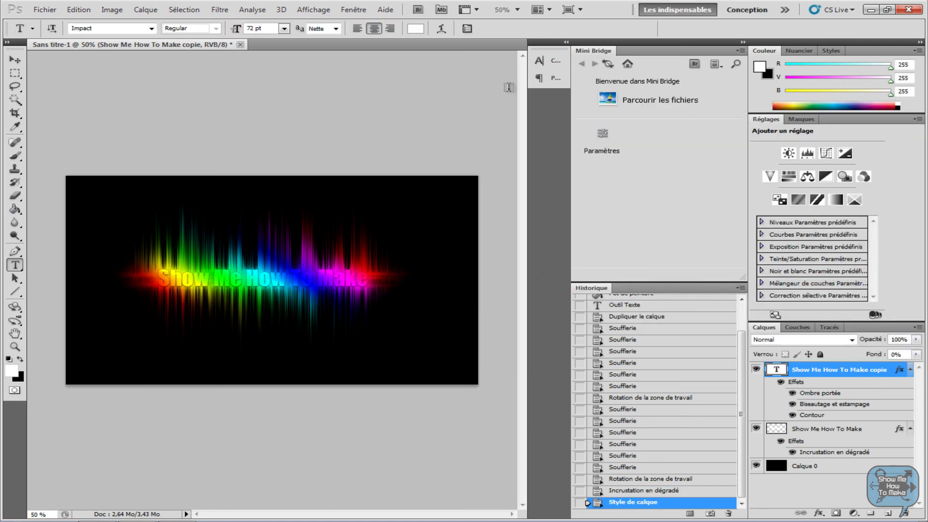
left_click(516, 9)
left_click(518, 50)
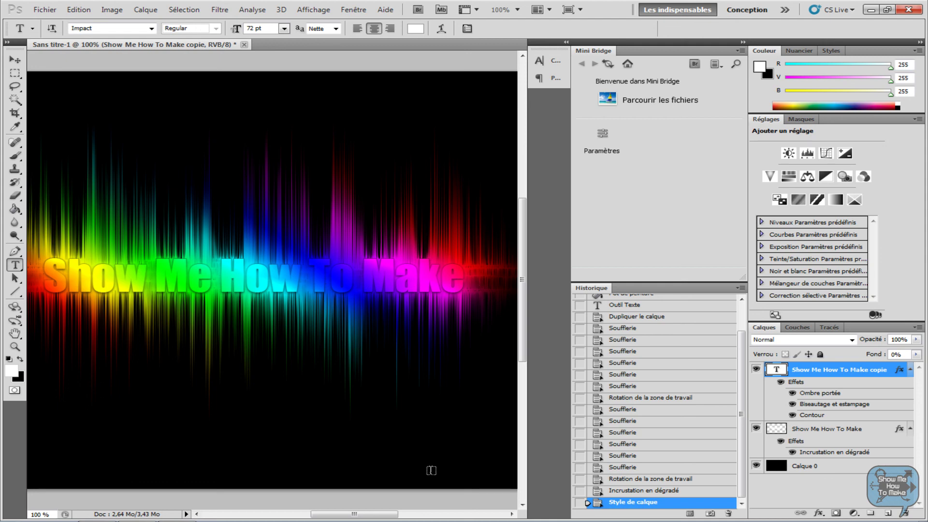
left_click_drag(385, 513, 385, 517)
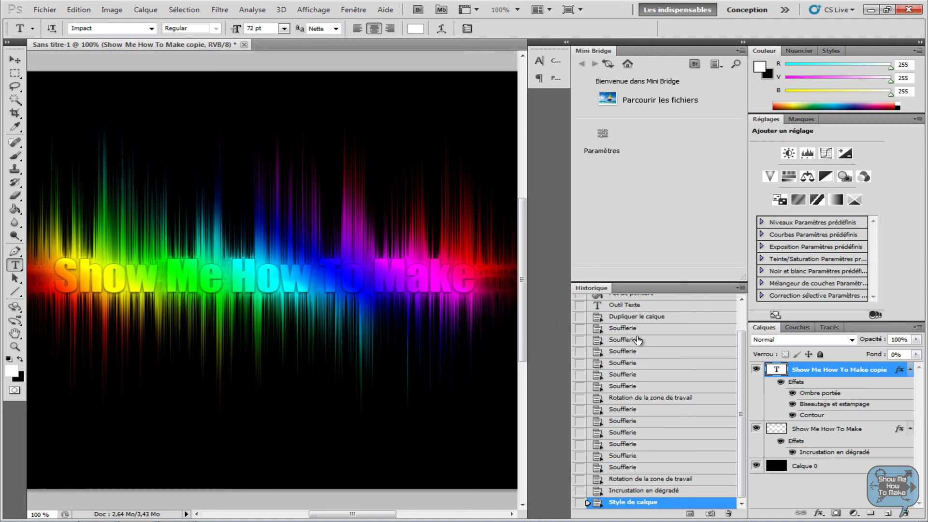
Step: Try the Ombre interne effect on the Show Me How To Make copie layer, then disable it and confirm
right_click(844, 378)
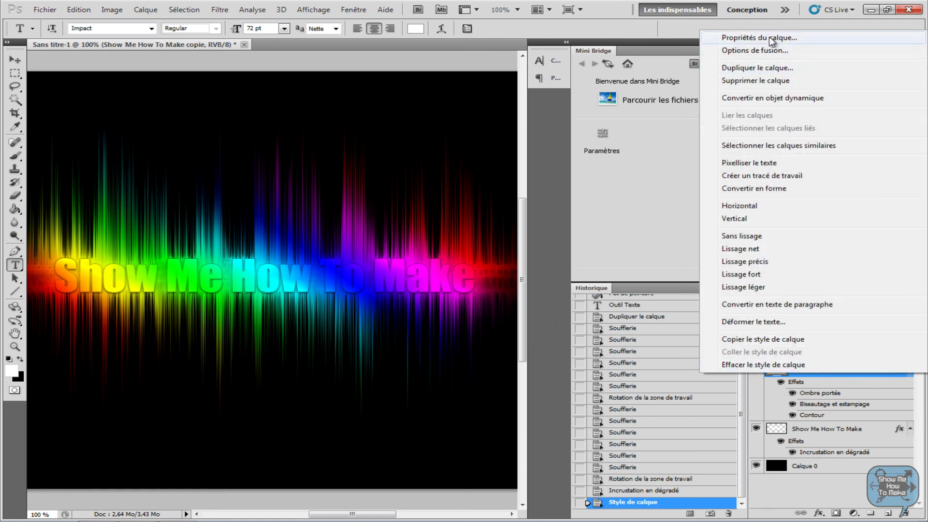
left_click(769, 56)
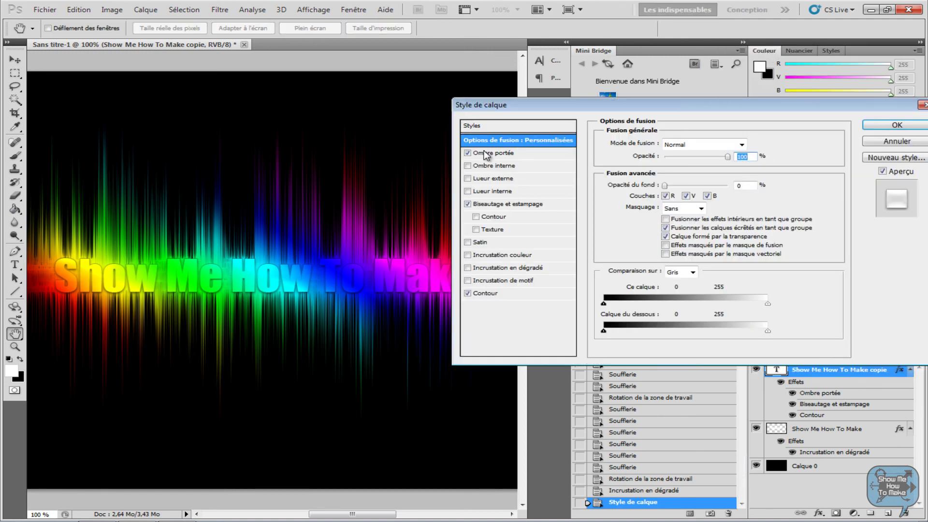
left_click(487, 165)
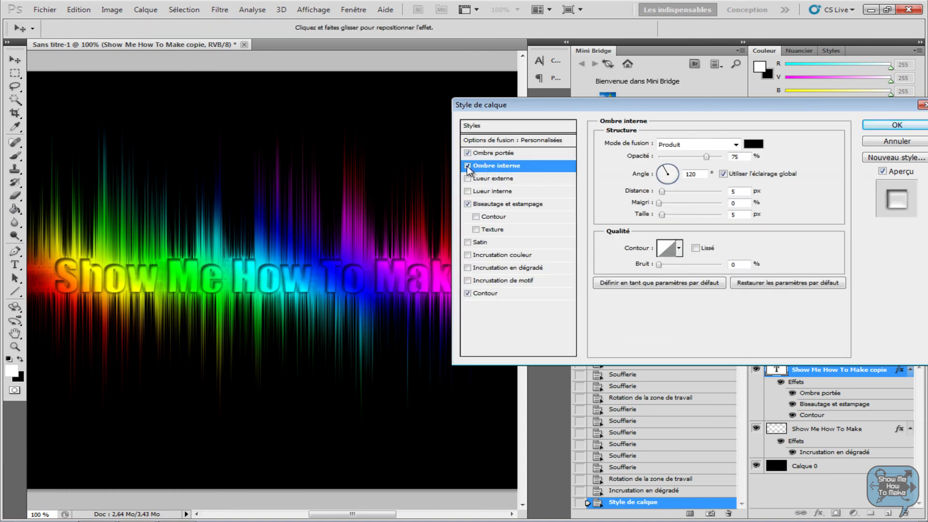
left_click(467, 167)
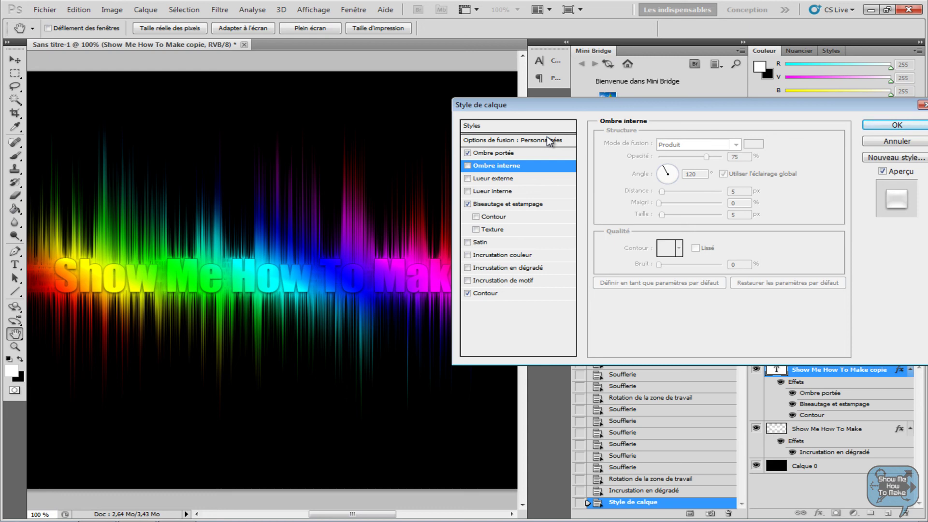
left_click(897, 126)
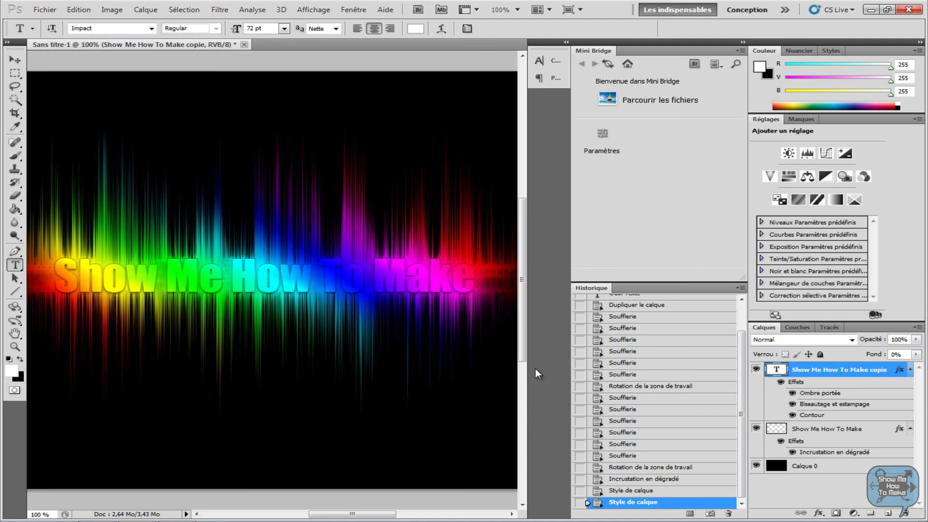
left_click(518, 10)
left_click(507, 38)
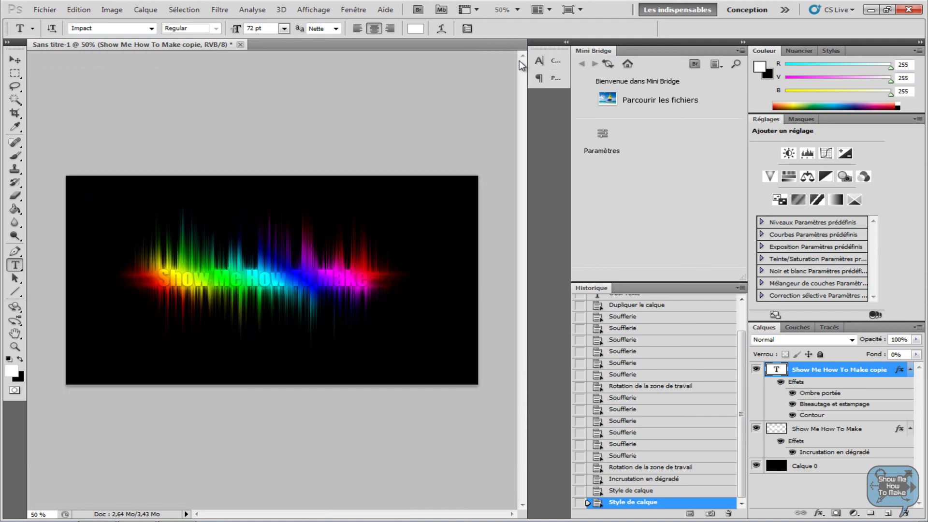